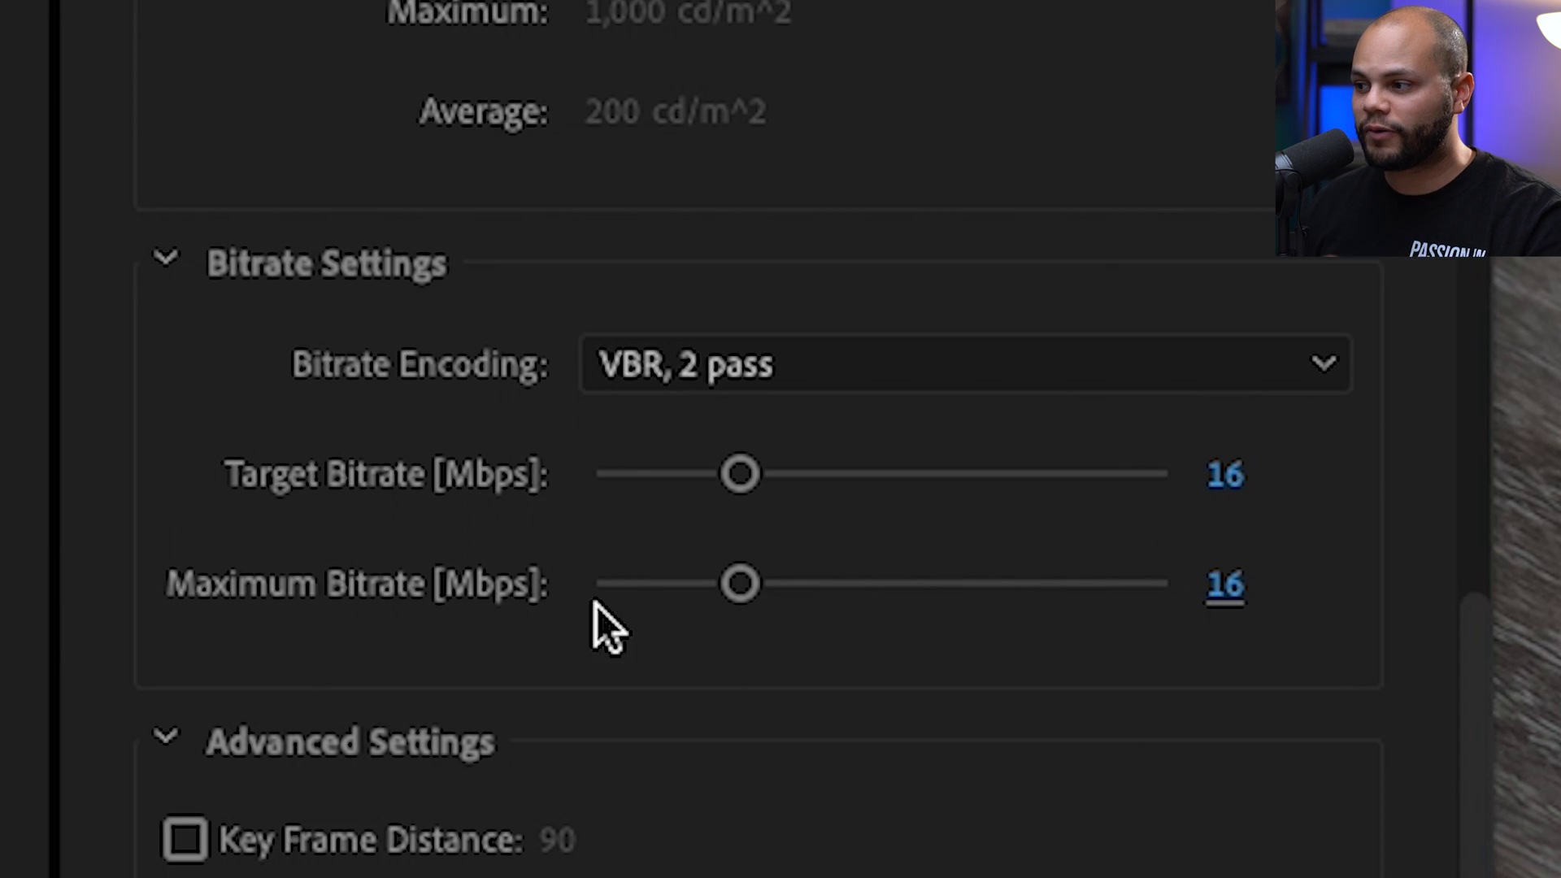
- Raise the VBR 2-pass target bitrate from 16 to about 23.5 Mbps
drag(750, 479, 1020, 506)
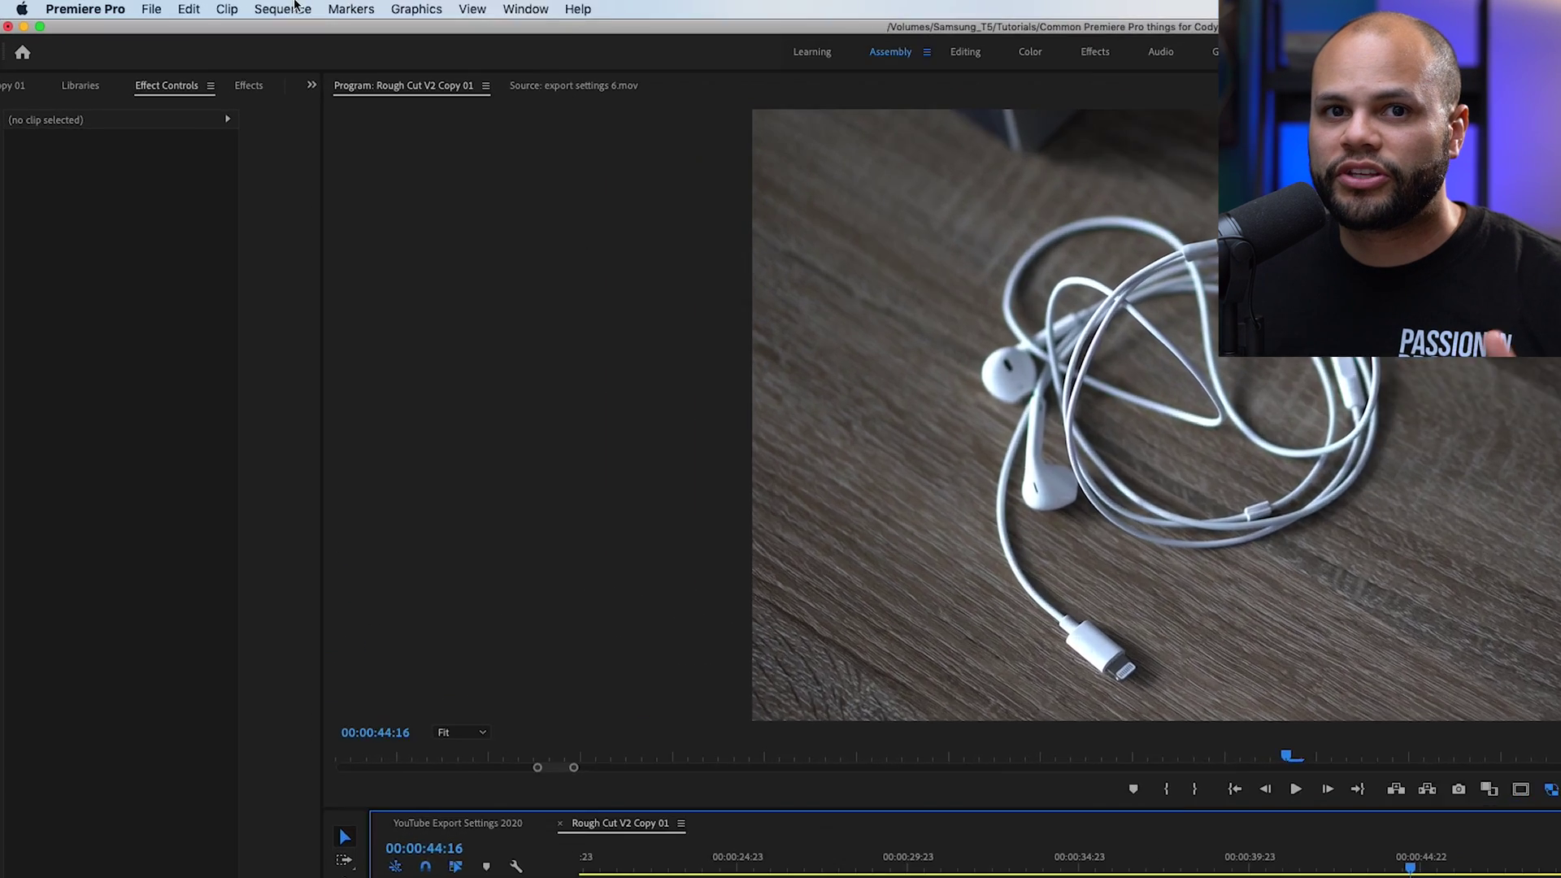
click(174, 7)
click(410, 39)
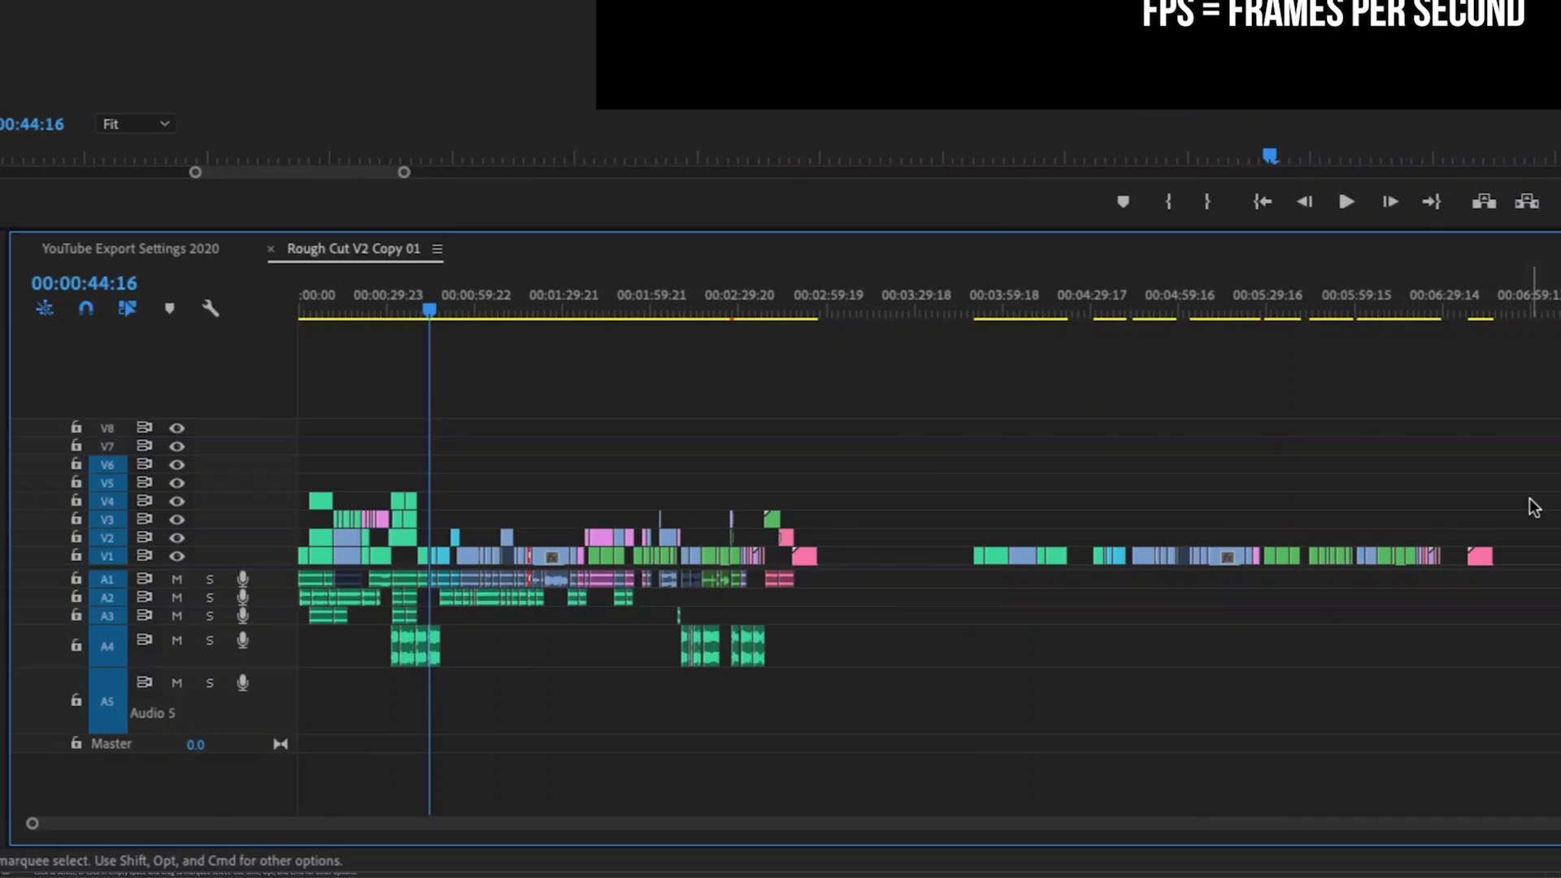
- Zoom out the timeline and mark an In/Out range around the selected left clip group
key(minus)
drag(1174, 317, 1169, 323)
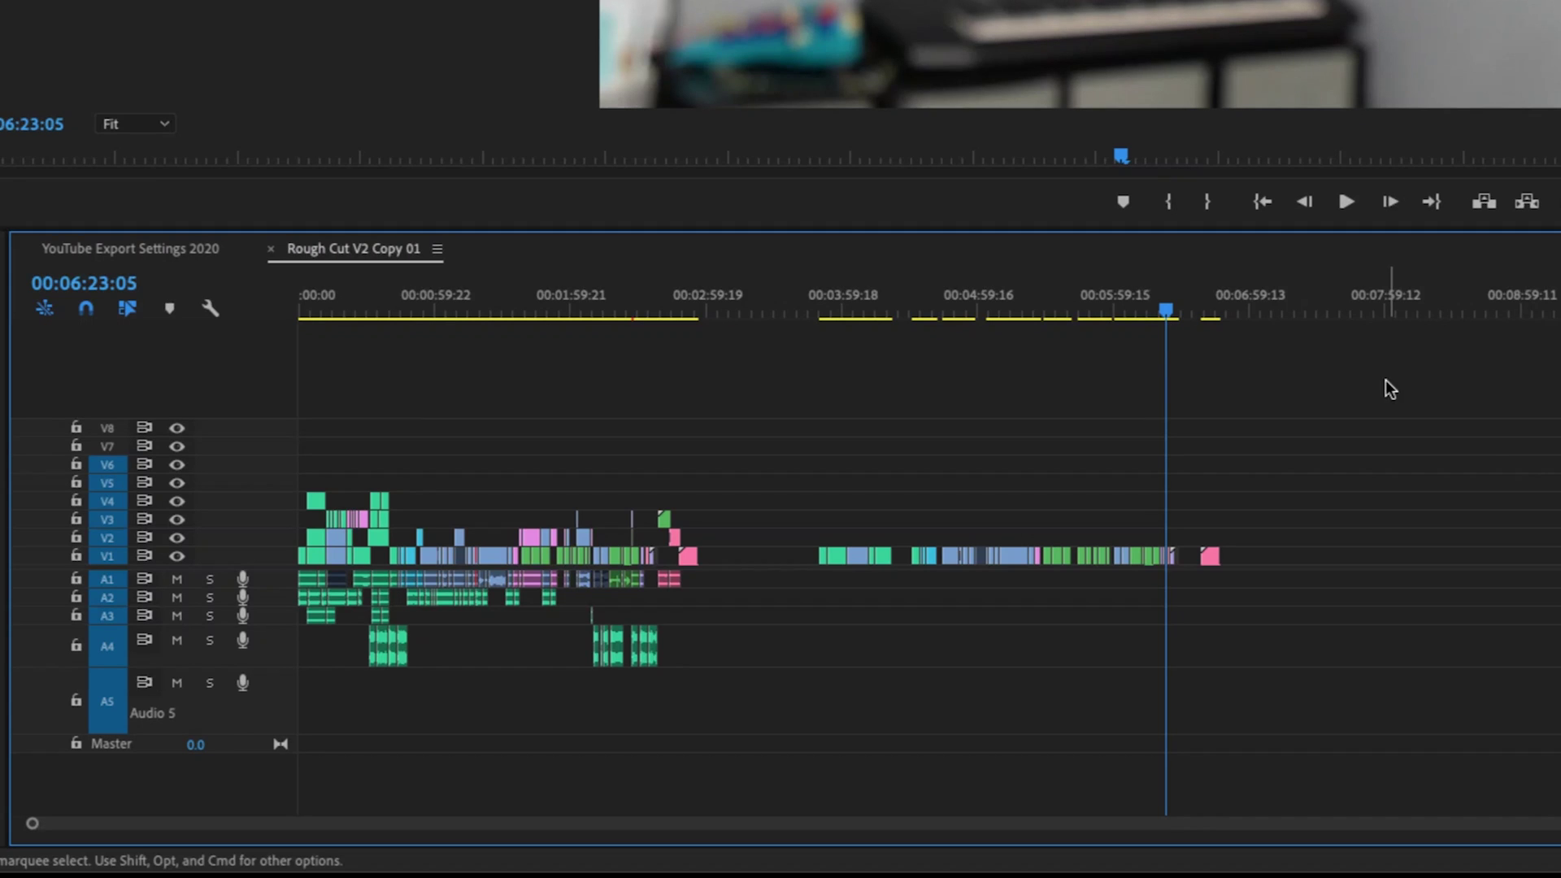
drag(1397, 464, 811, 599)
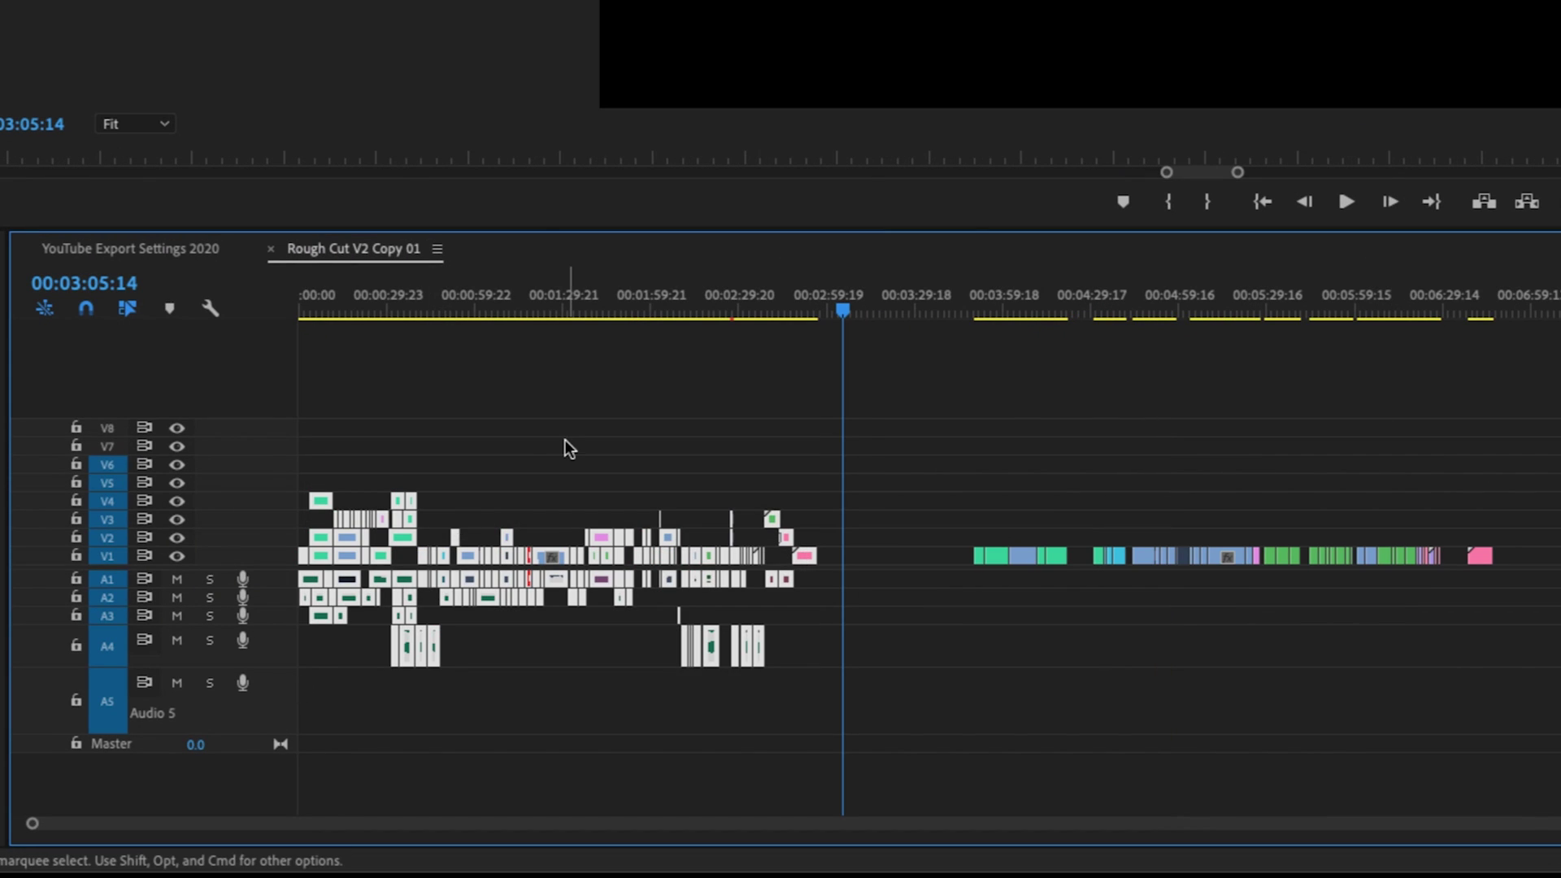
click(569, 443)
drag(820, 444, 243, 699)
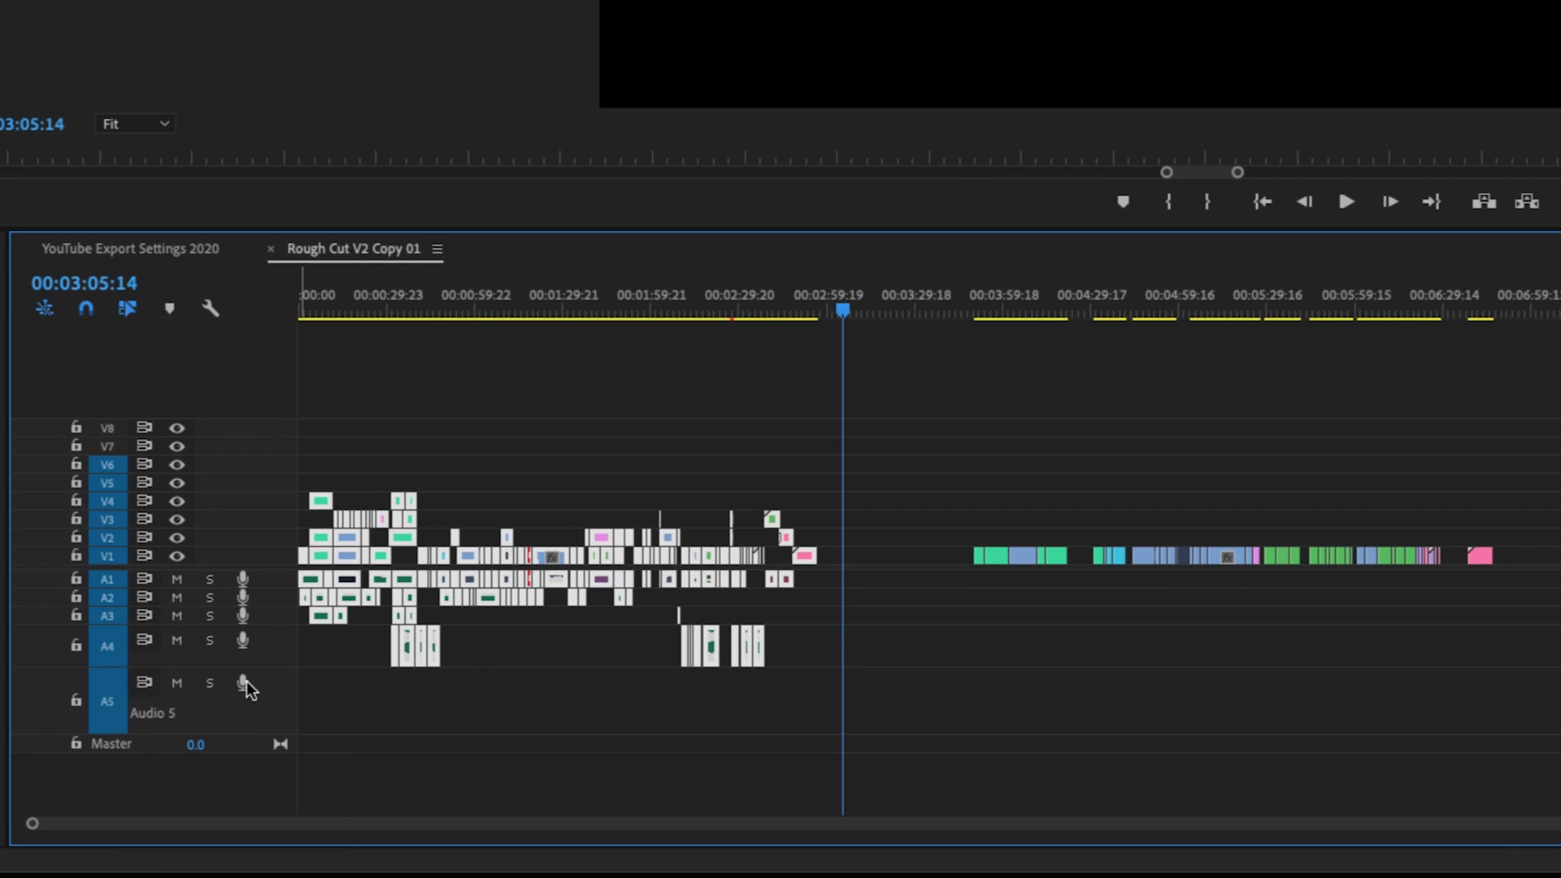
key(slash)
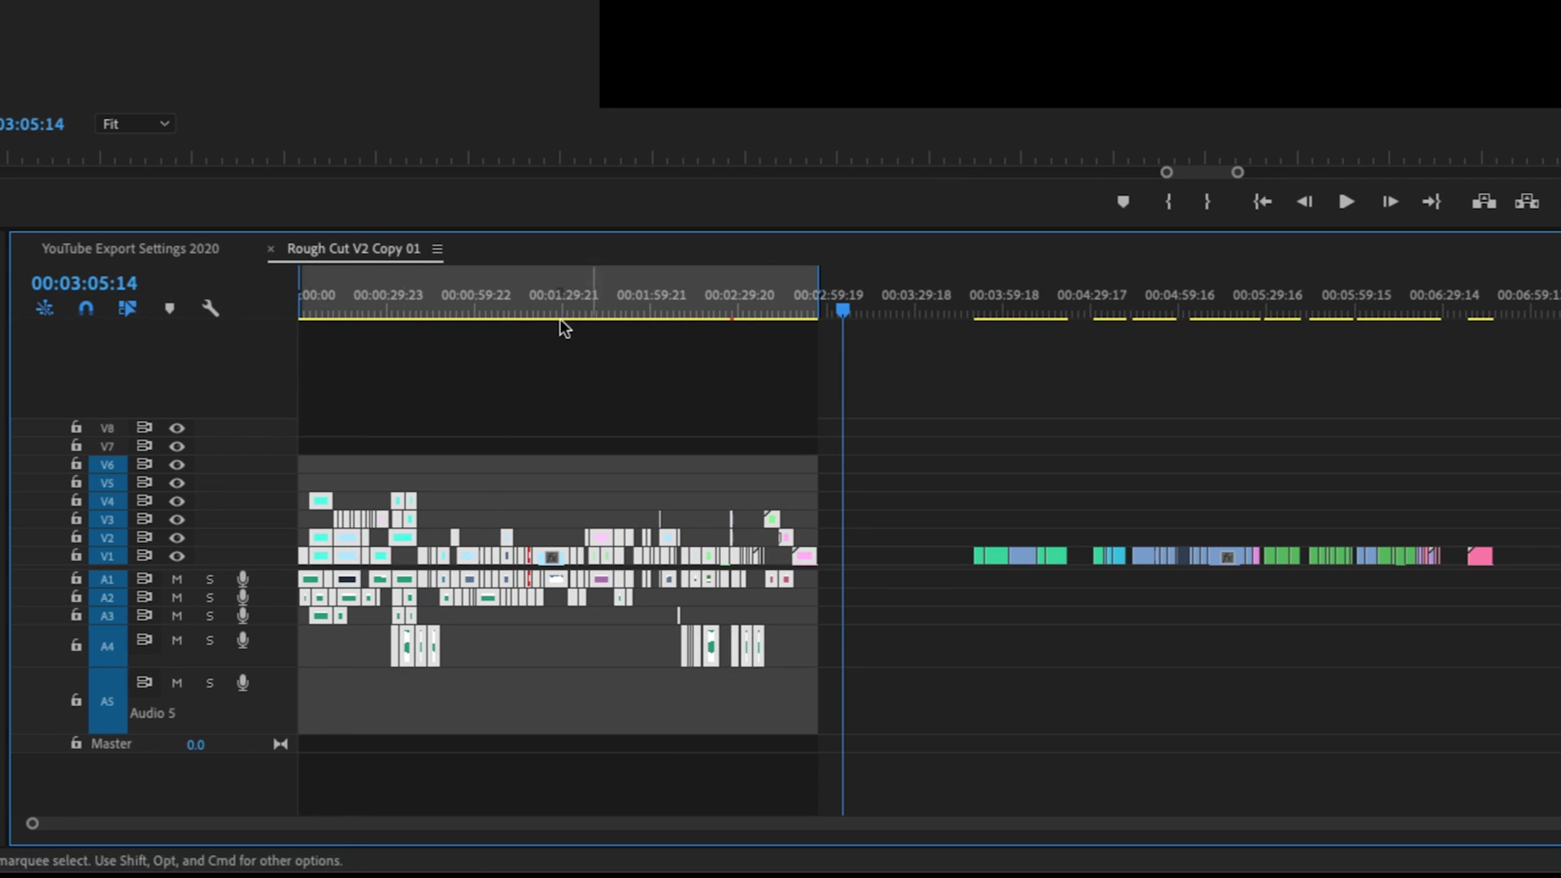
- Check the range's start and its end at 00:02:57:01 by zooming around the playhead
key(Home)
key(equal)
key(equal)
key(equal)
key(equal)
key(equal)
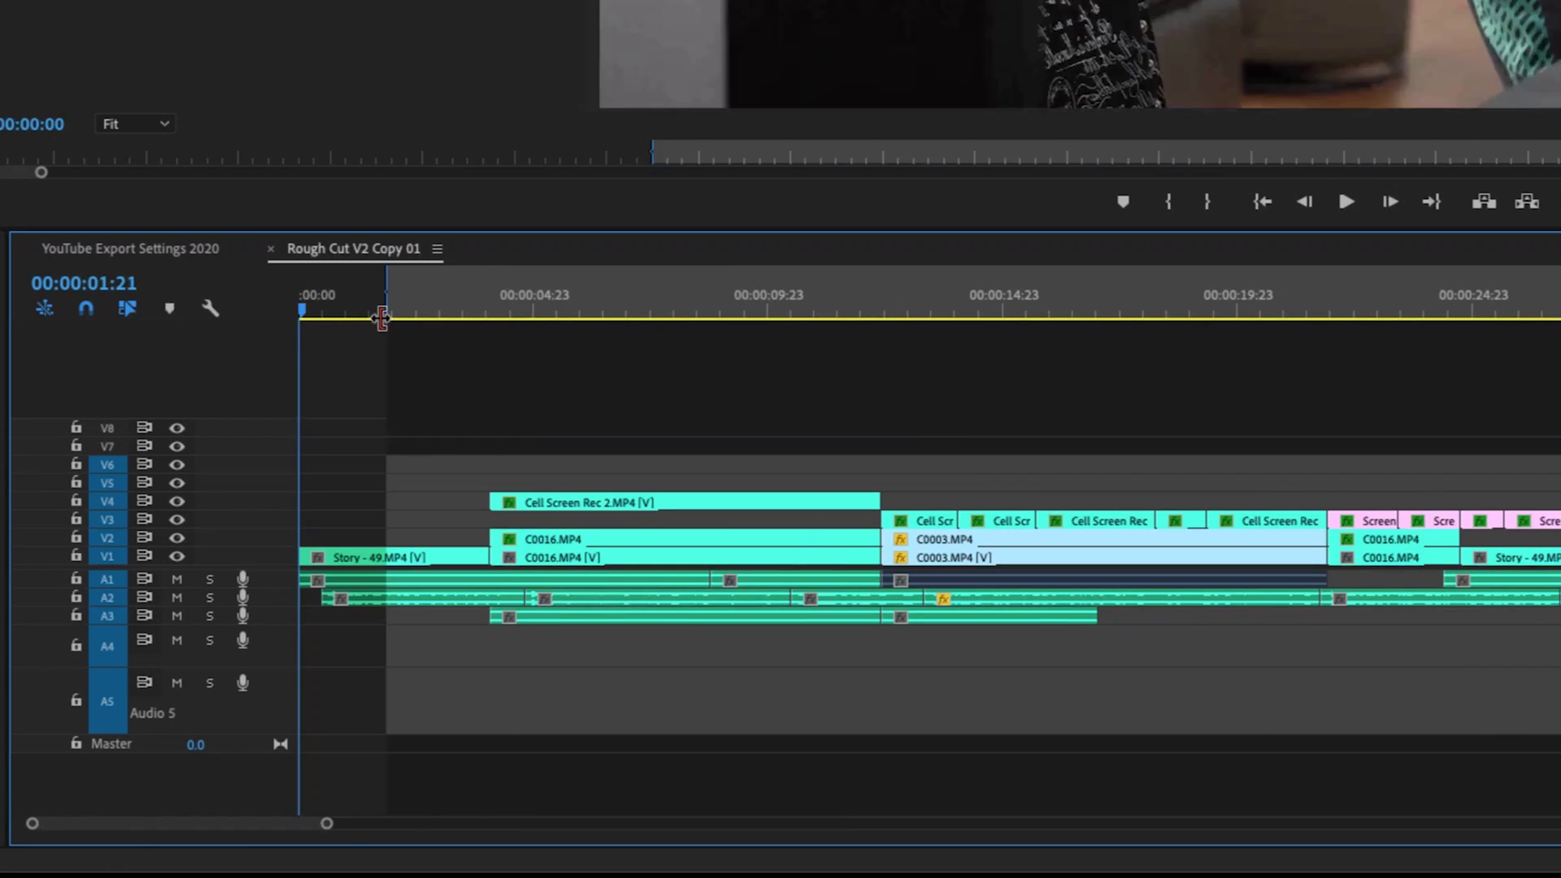
key(minus)
key(minus)
key(minus)
key(minus)
key(minus)
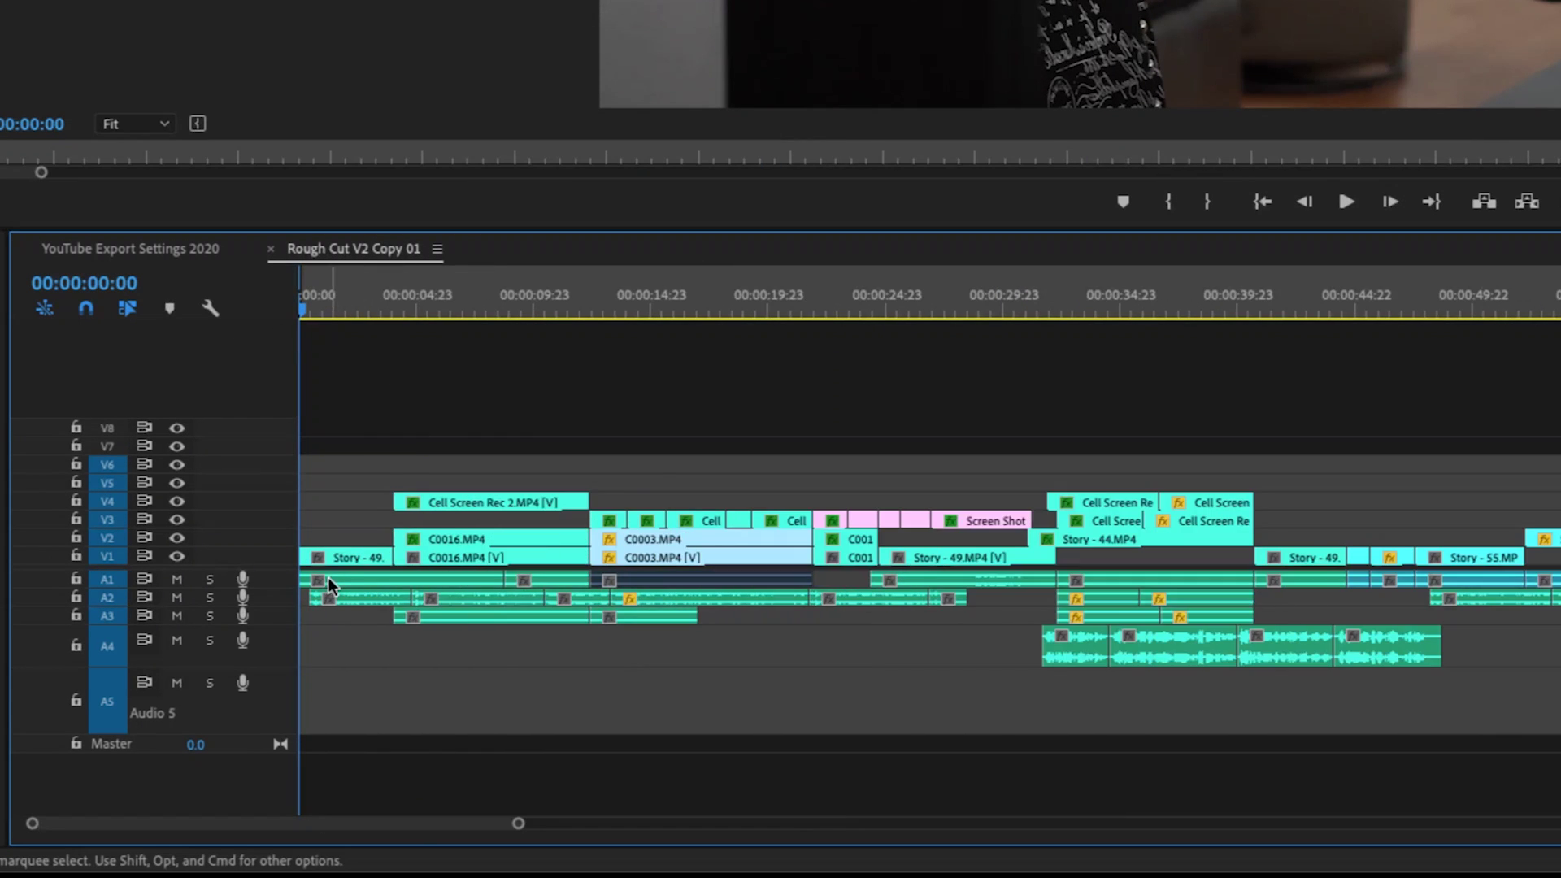
click(808, 305)
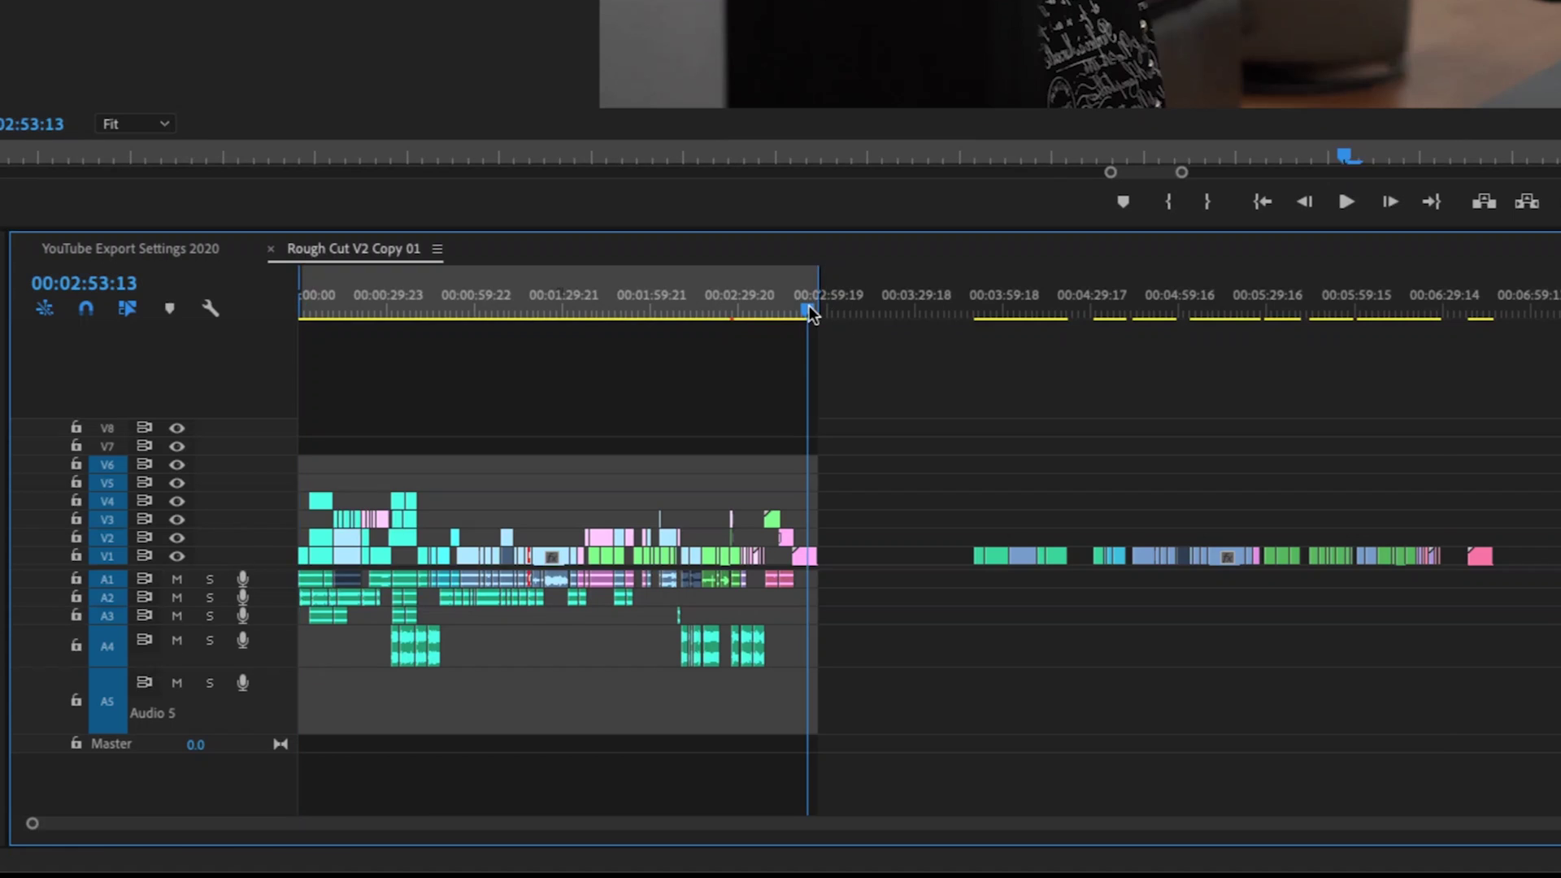
key(equal)
key(equal)
key(equal)
key(equal)
key(equal)
key(equal)
key(equal)
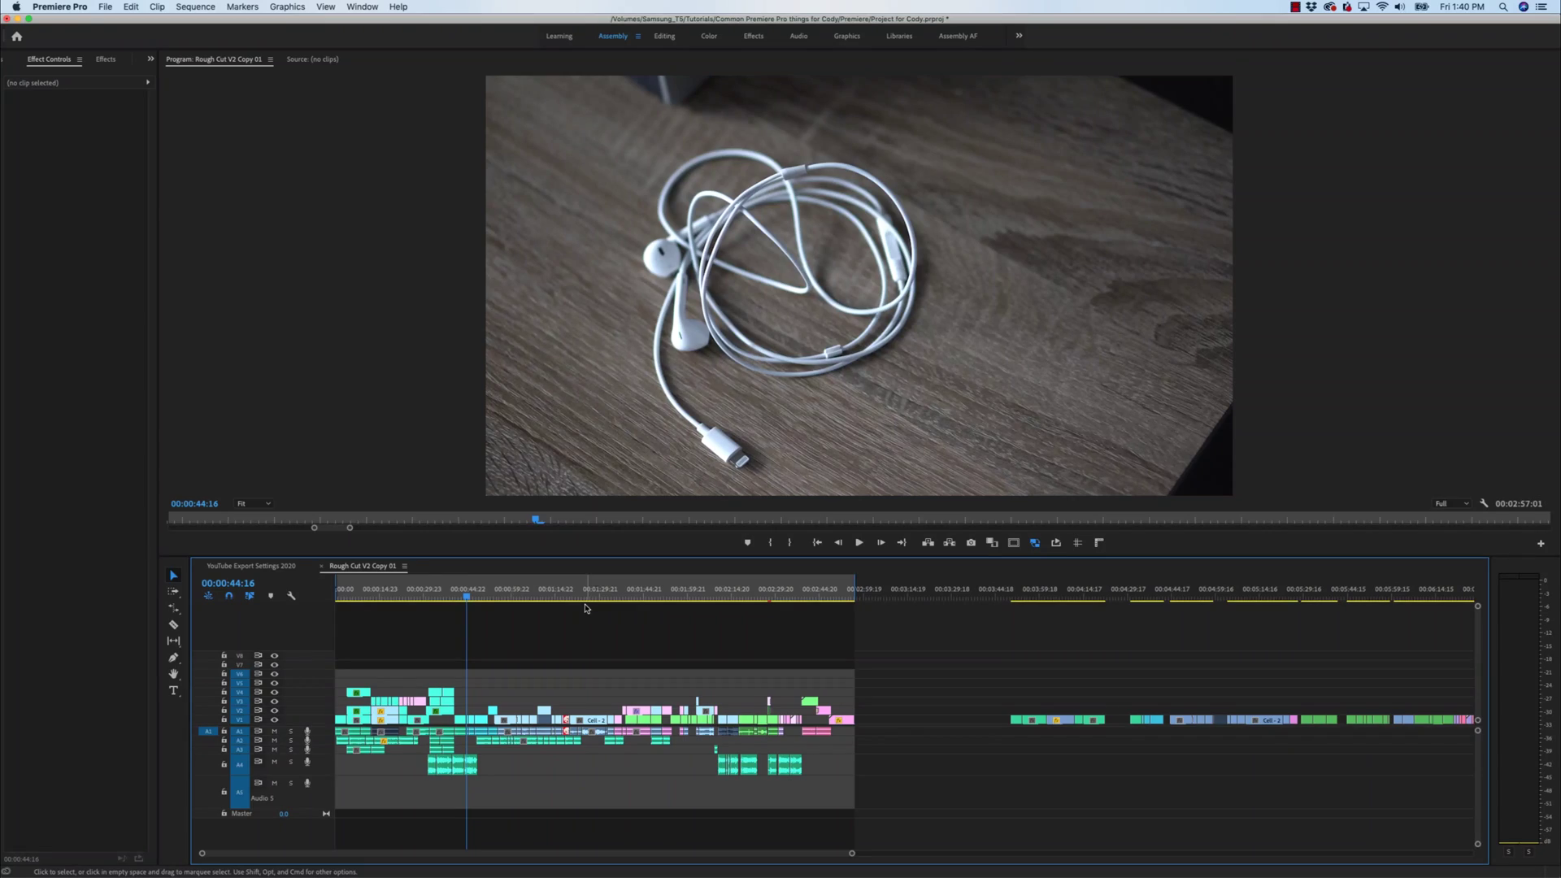
- Clear the long range and mark a two-second In/Out range near 00:00:42:21, nudging the In point later
key(alt+x)
key(=)
key(=)
key(=)
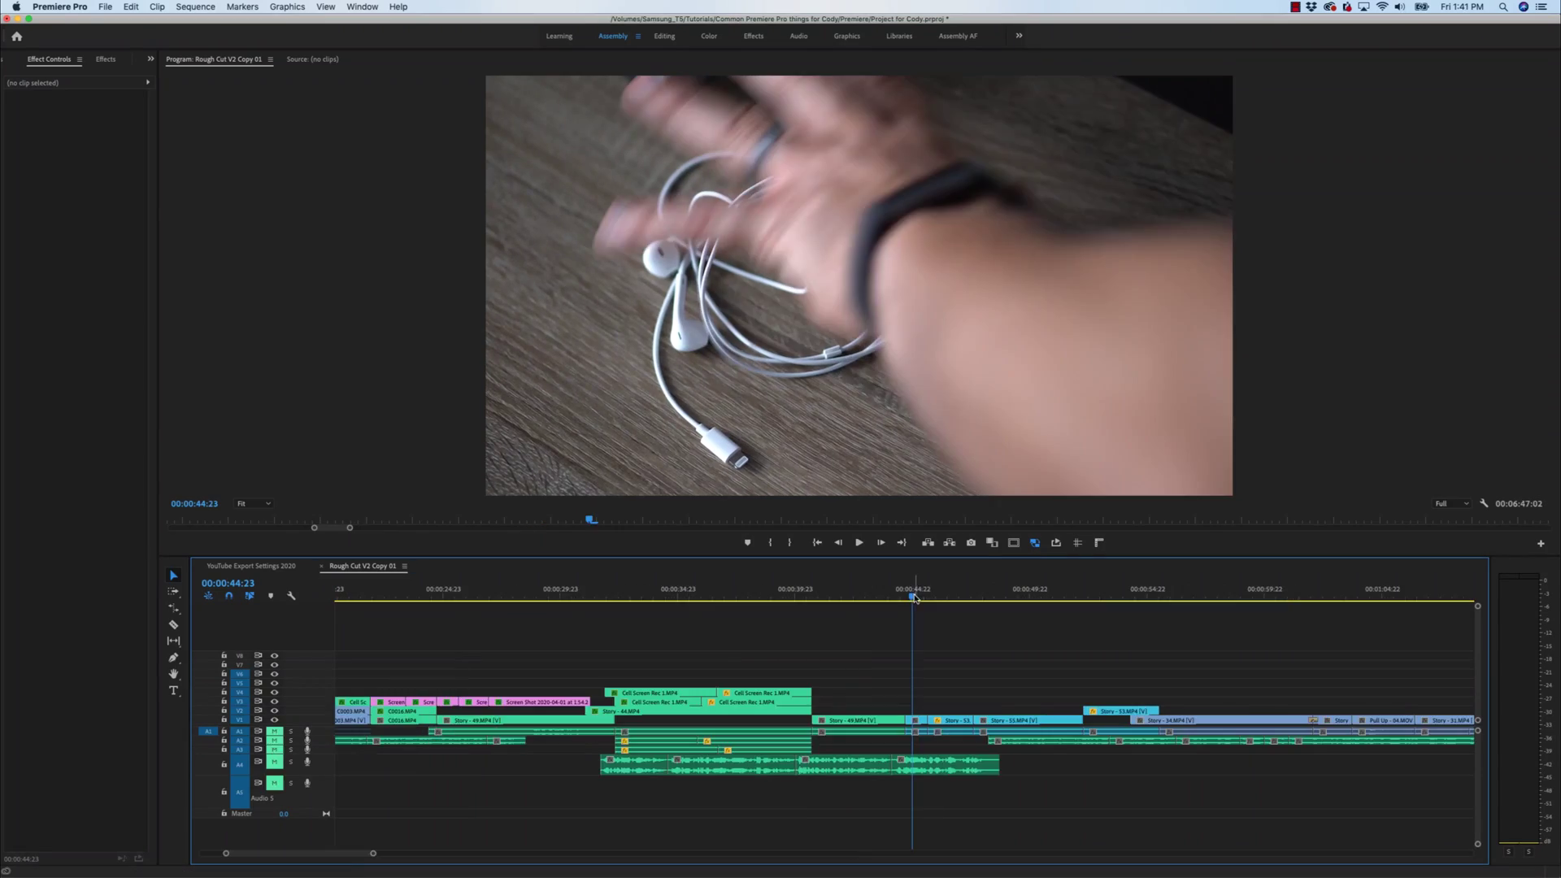
click(911, 597)
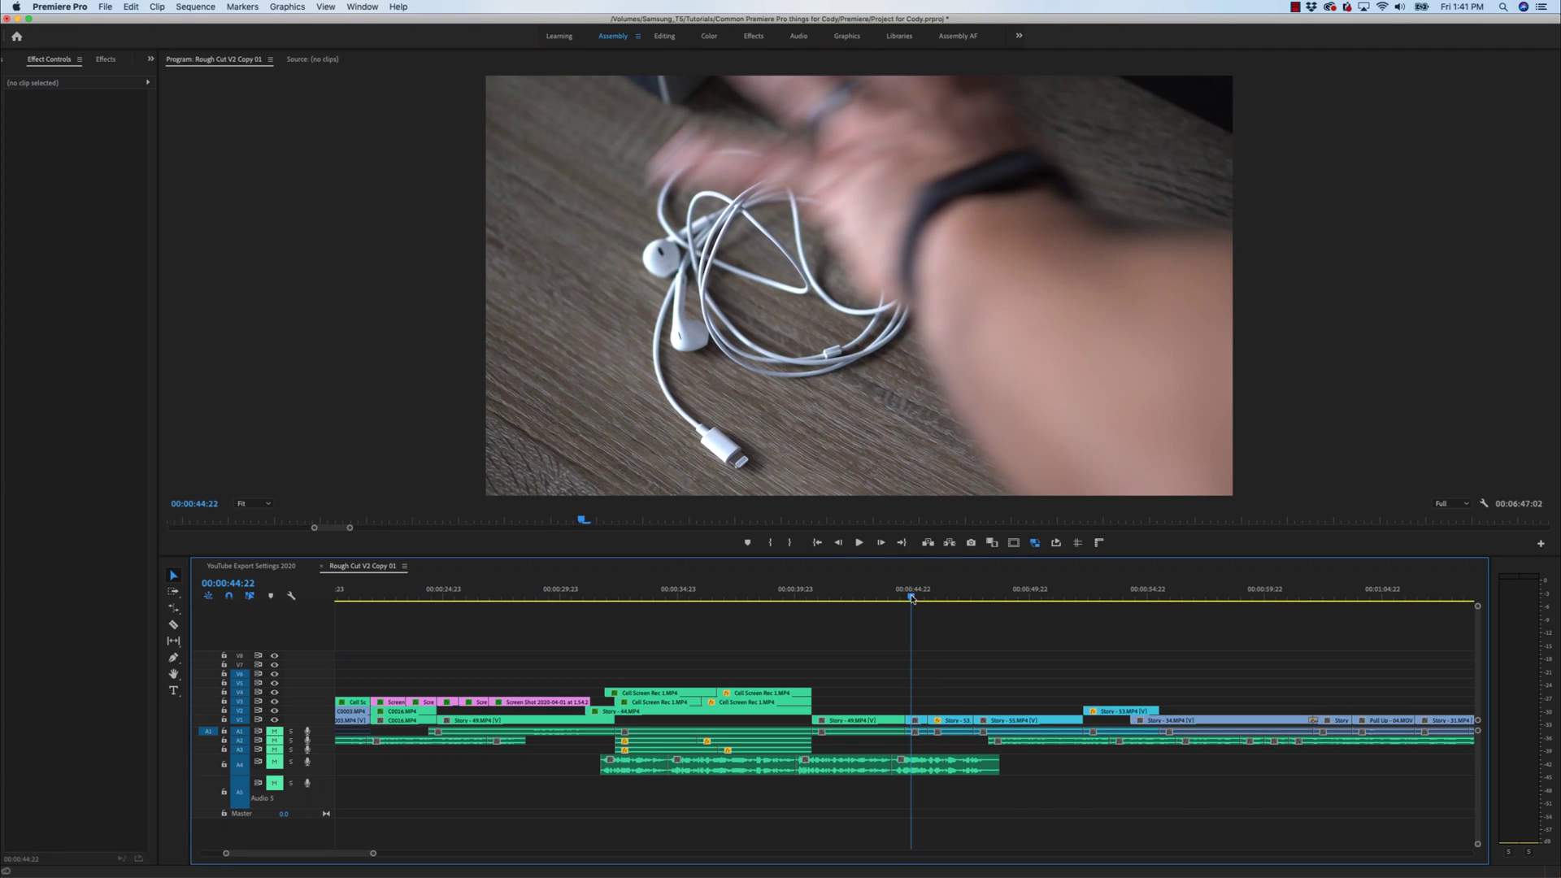
mouse_move(911, 597)
mouse_down()
mouse_move(864, 613)
mouse_move(927, 607)
mouse_up()
key(a)
key(o)
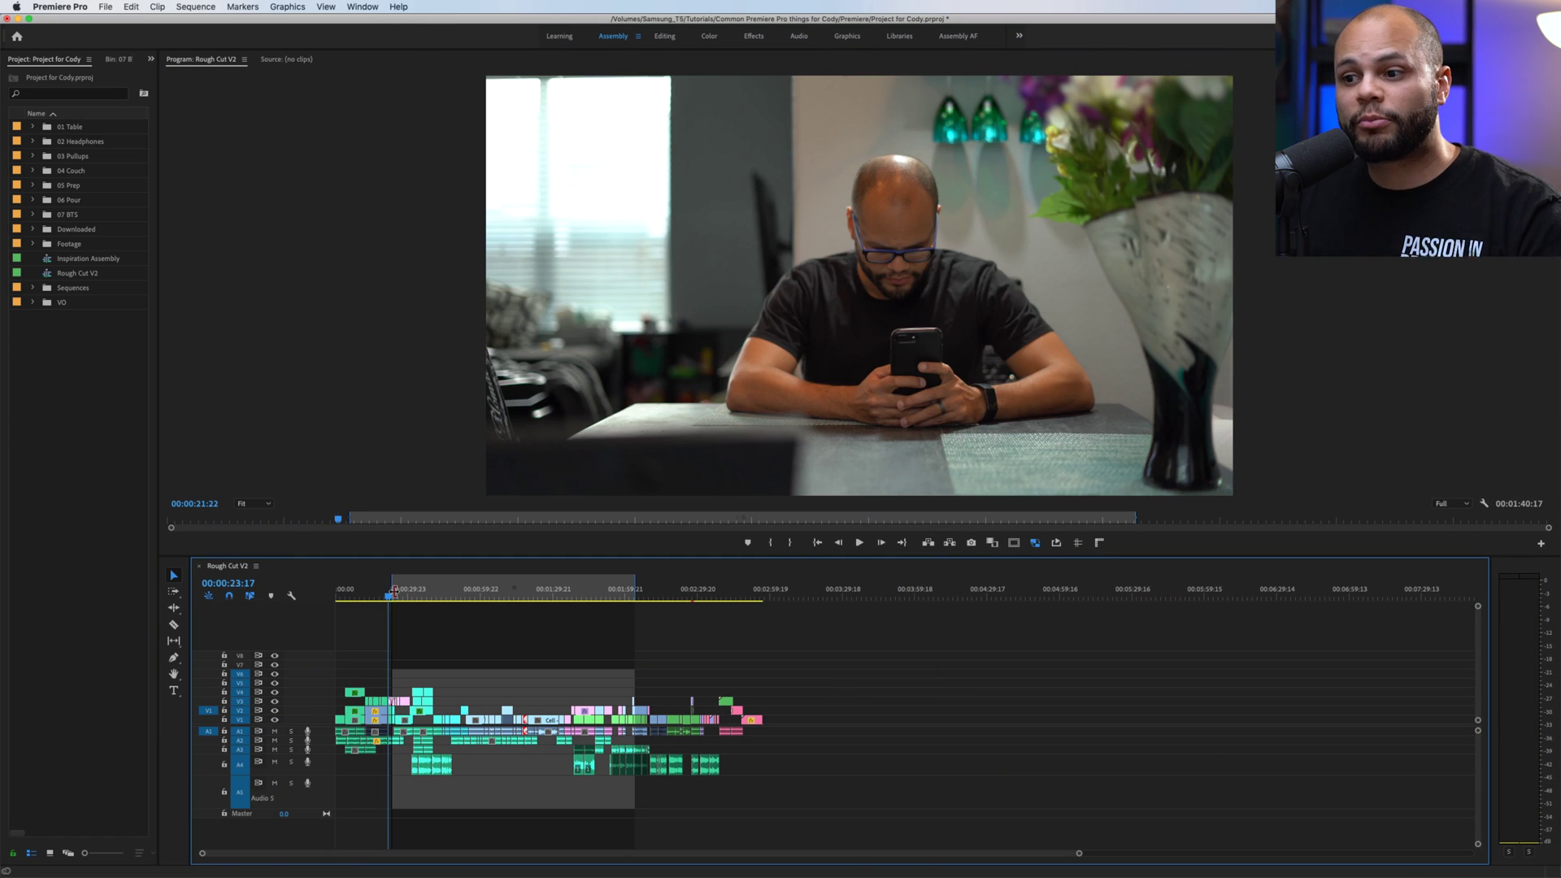
drag(395, 590, 398, 589)
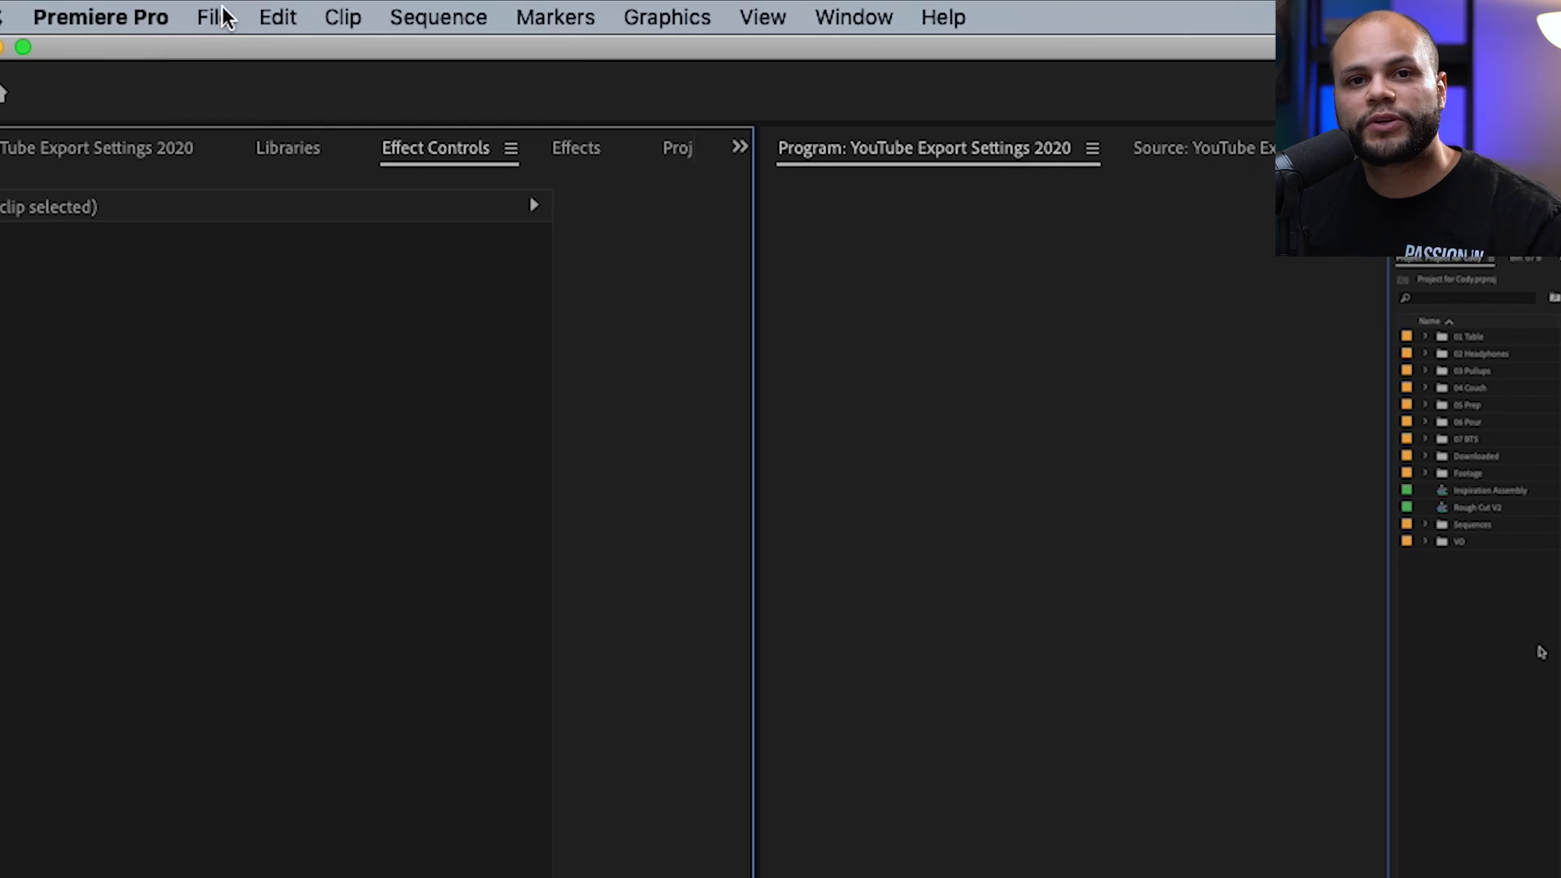
- Open the media Export Settings dialog from the File > Export menu
click(221, 17)
mouse_move(328, 797)
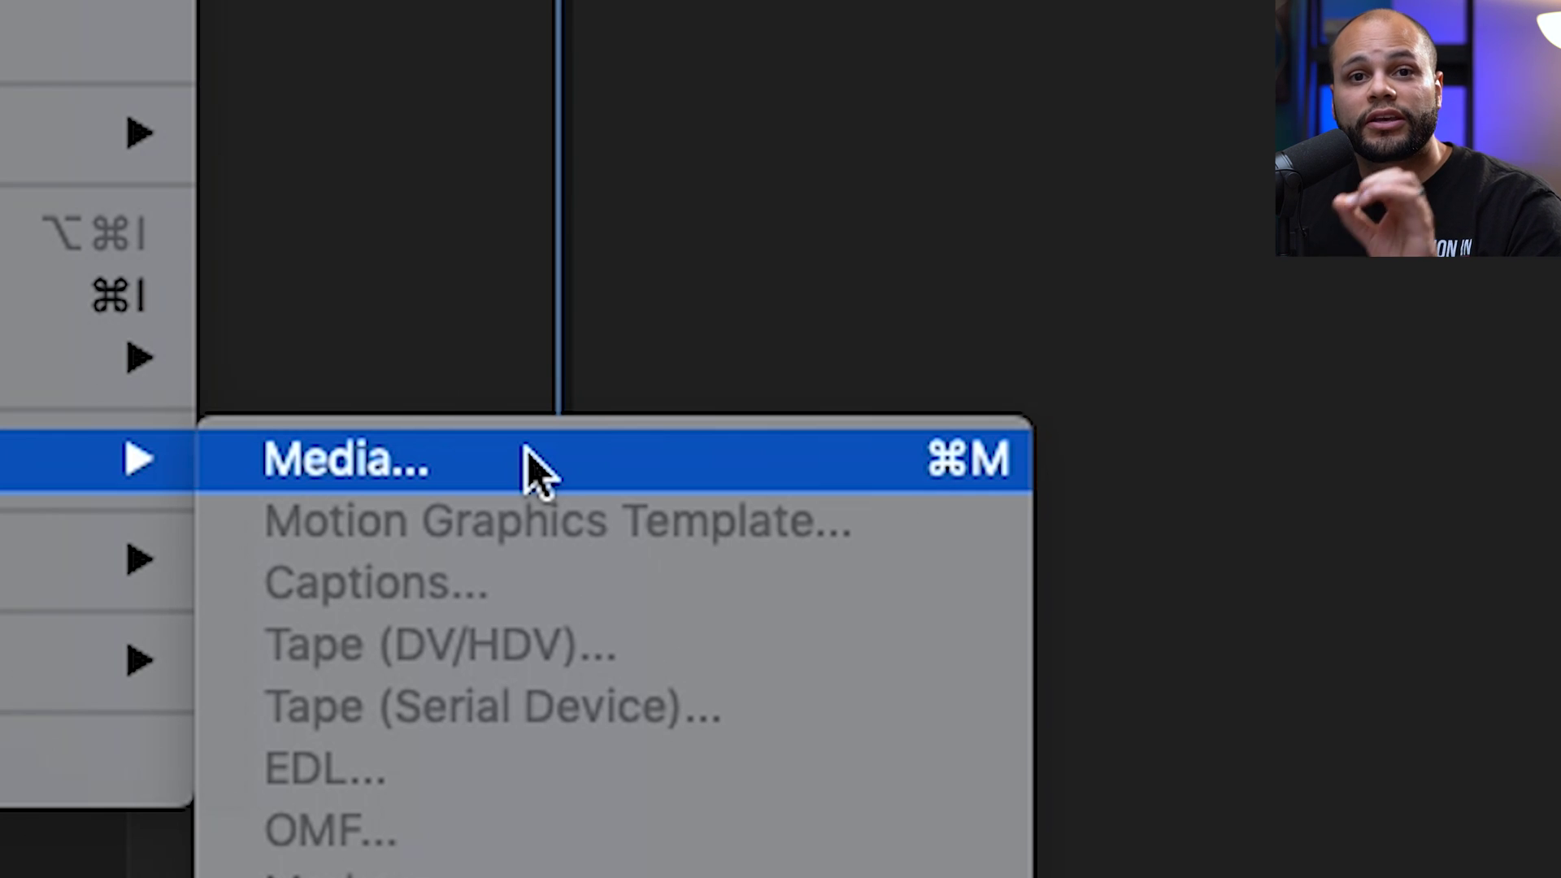
click(528, 457)
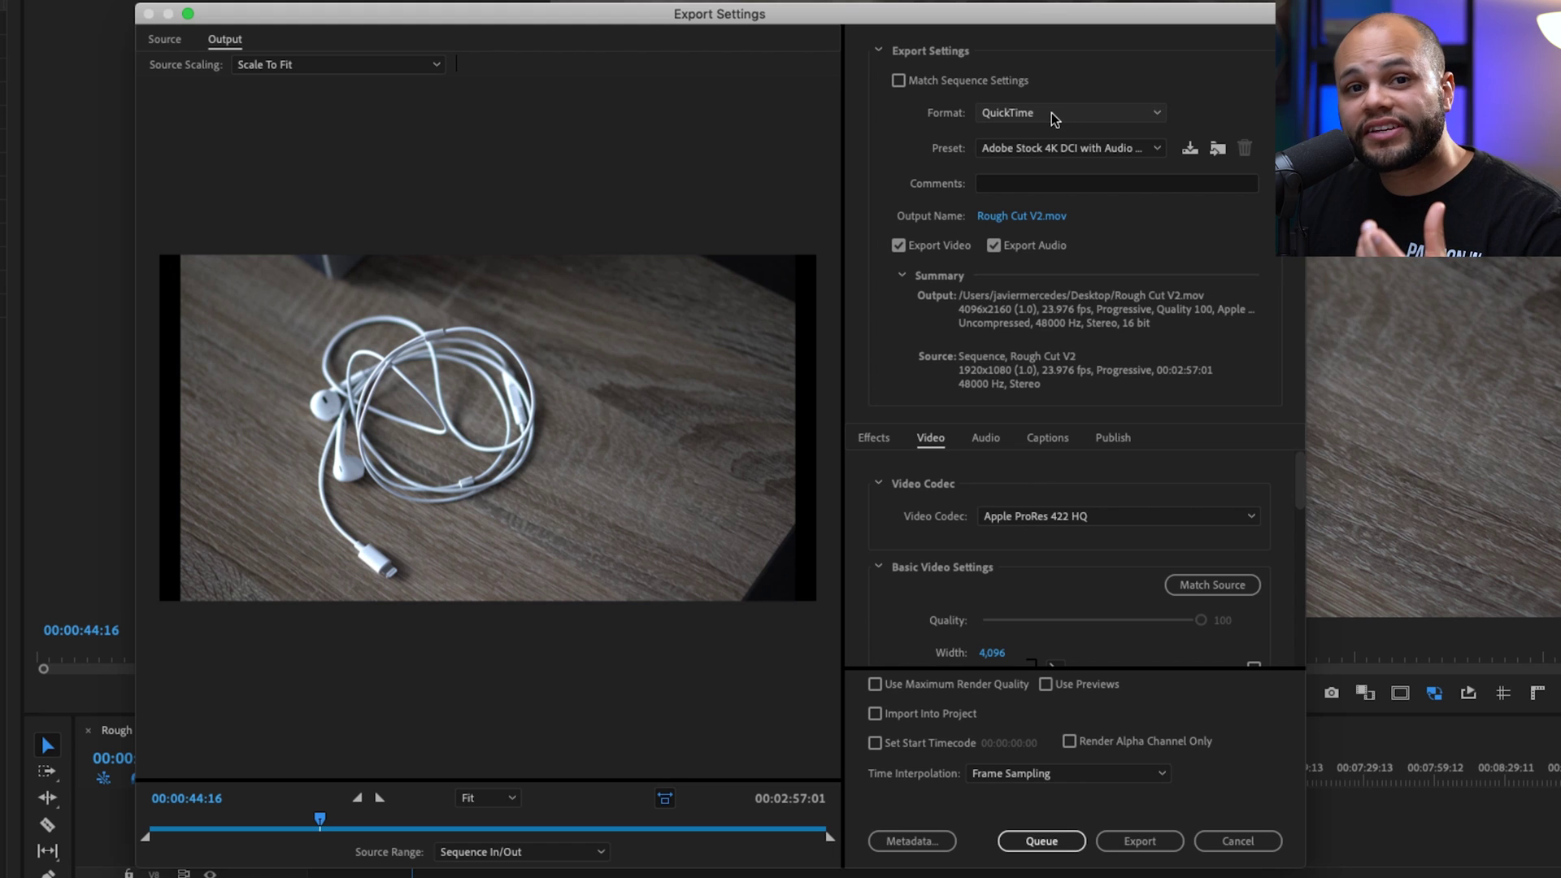
- Set the export format to H.264 and apply the YouTube 1080p Full HD preset
click(1055, 118)
click(1071, 307)
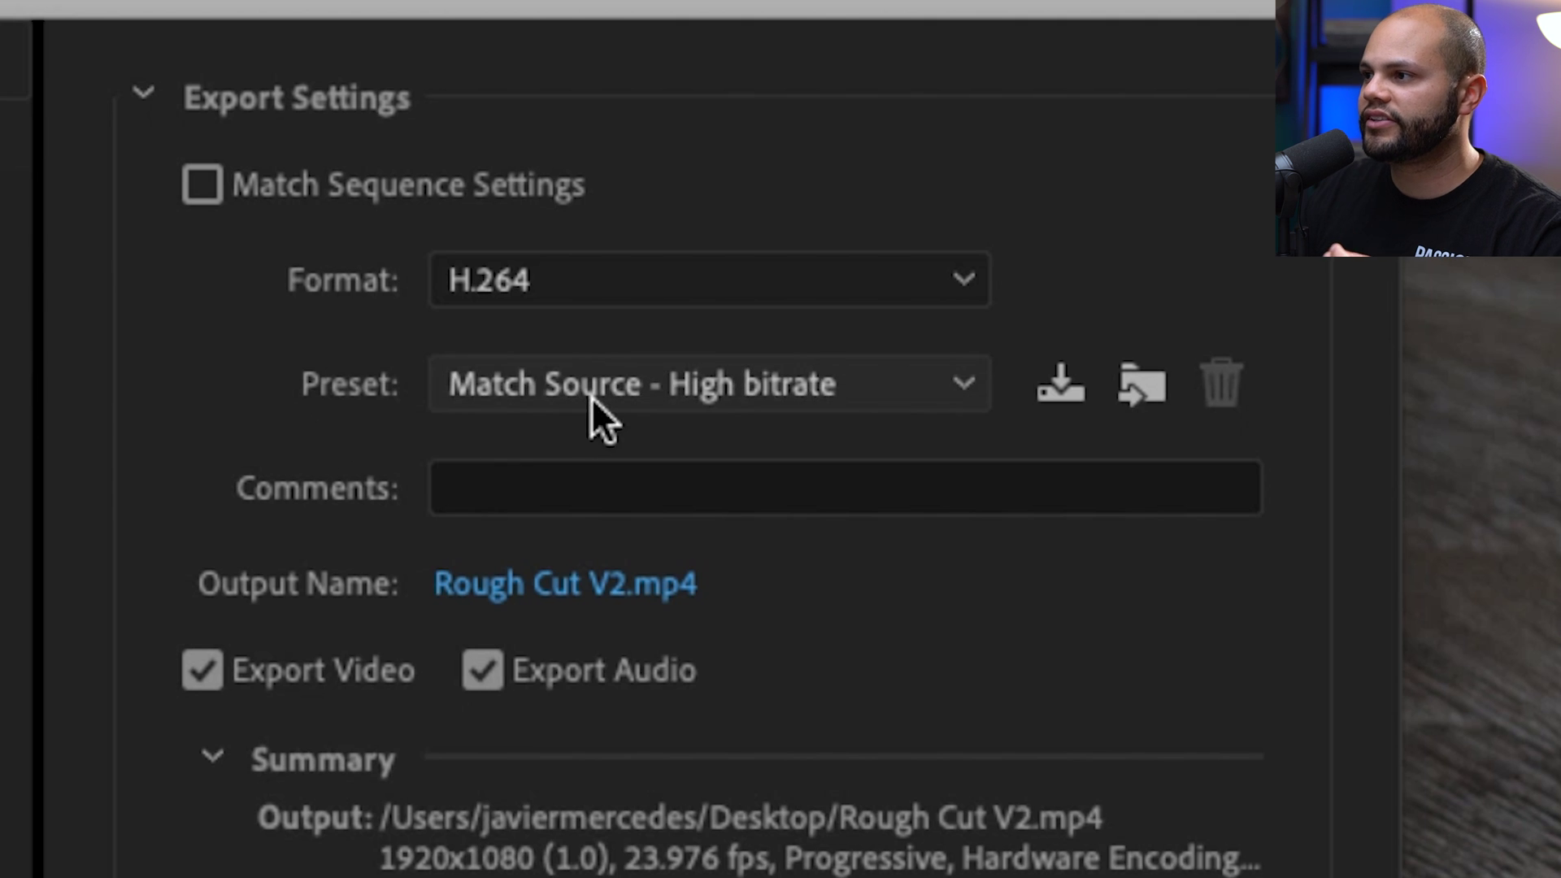
click(1032, 153)
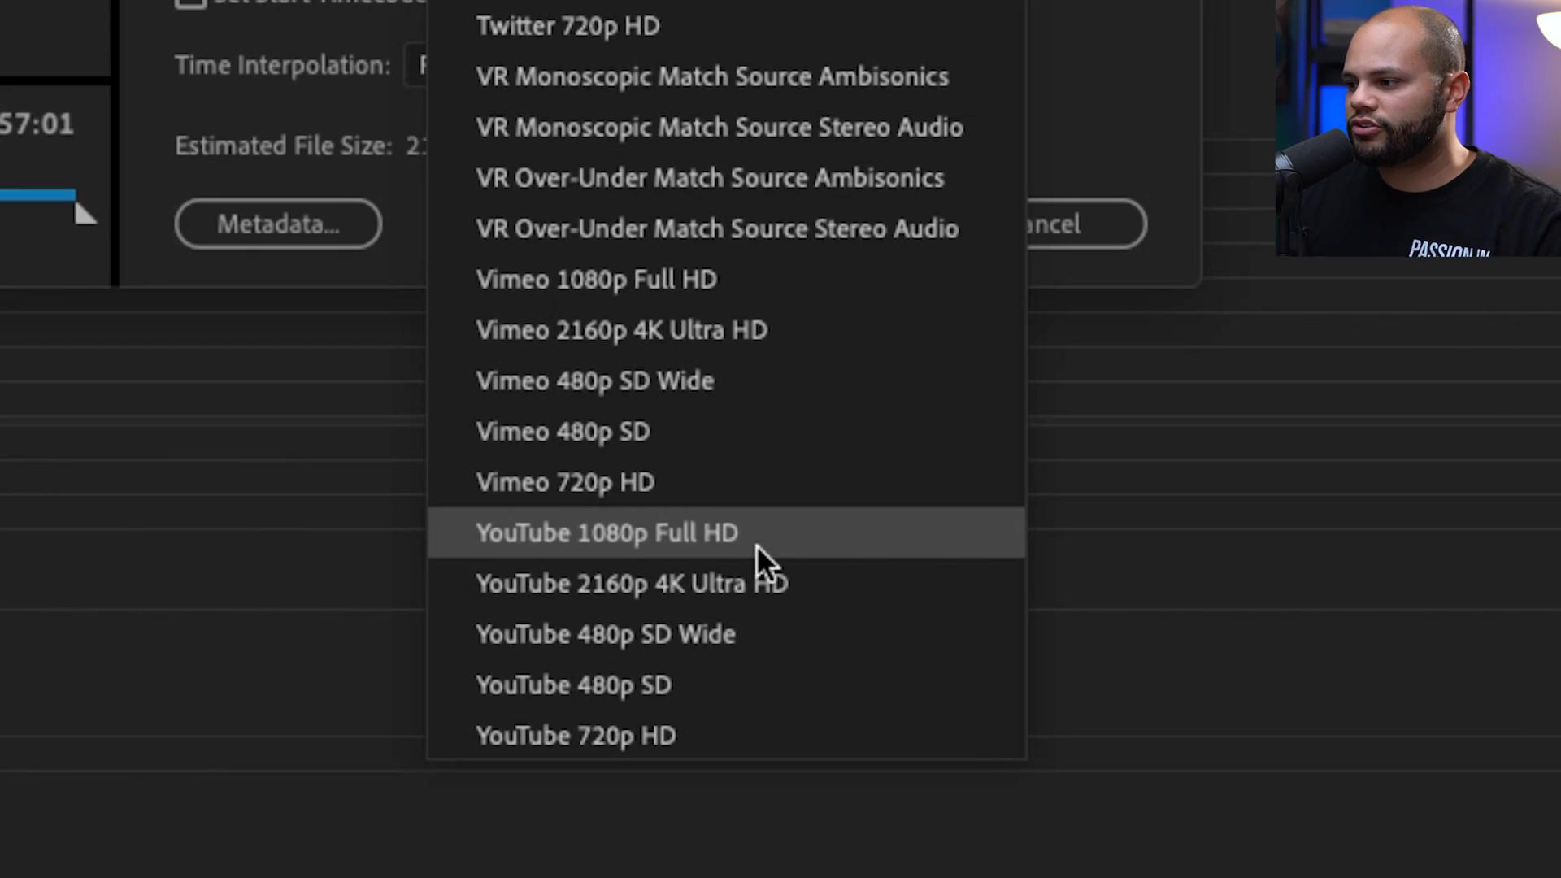
click(754, 543)
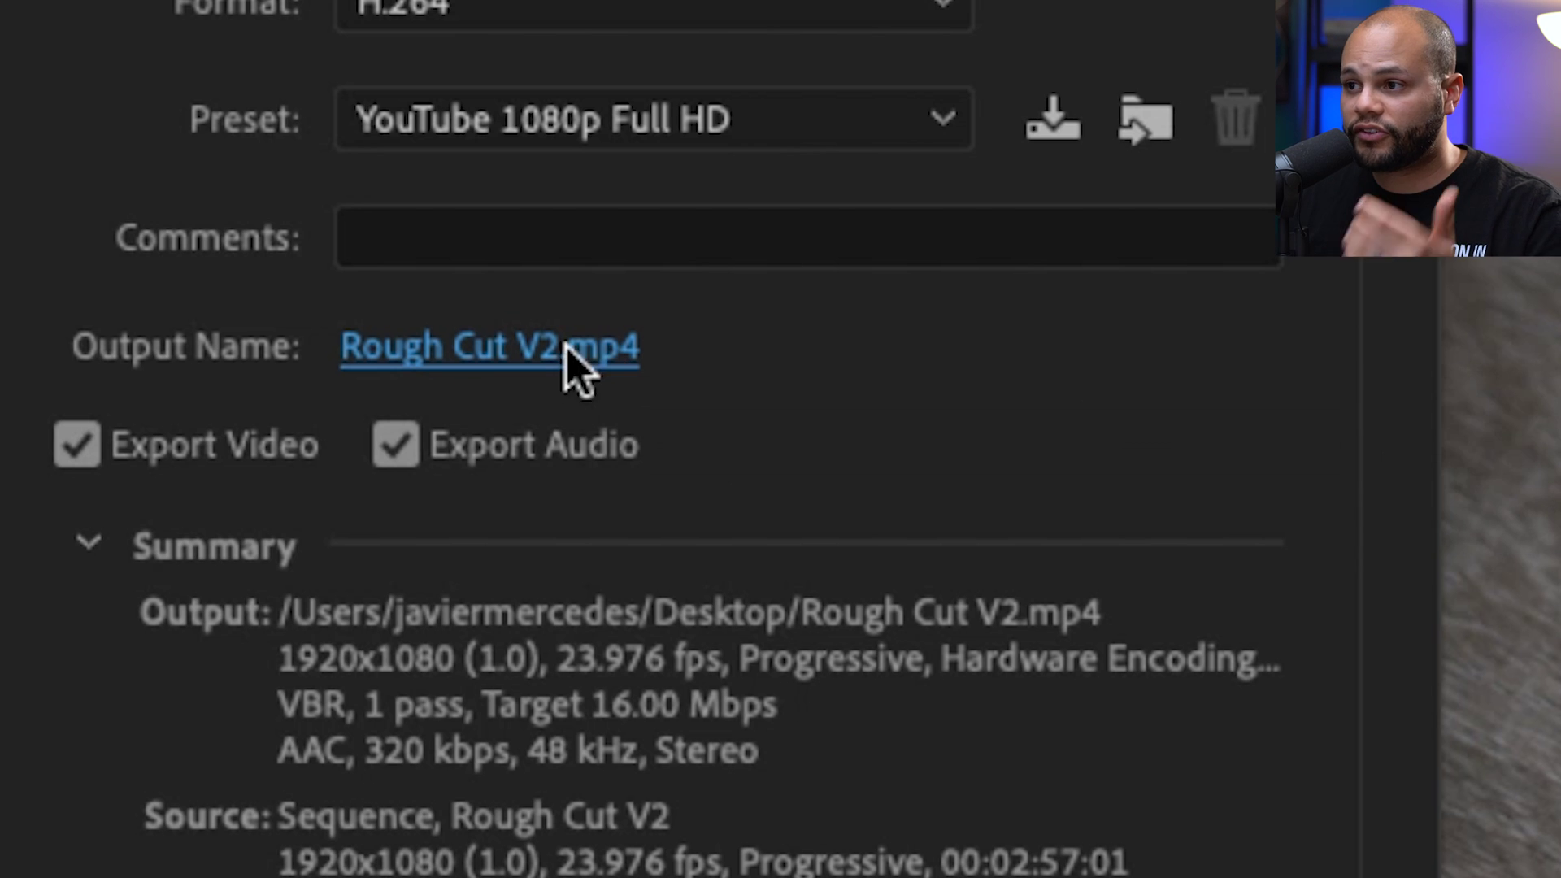
click(575, 362)
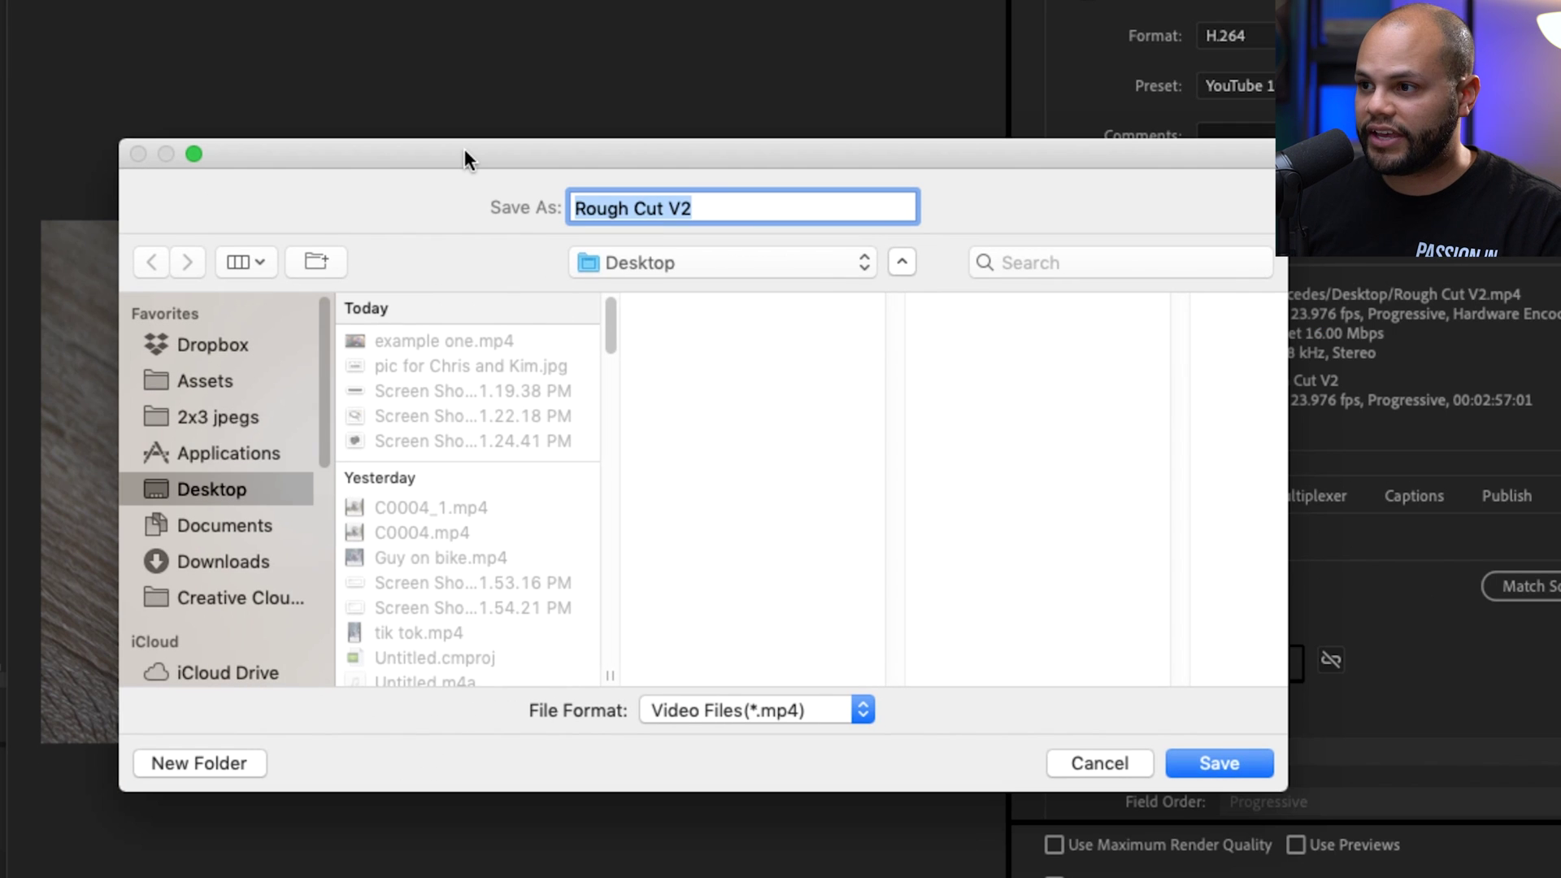
- Name the output Rough Cut V3.mp4 and toggle Export Video and Export Audio off and back on
key(Right)
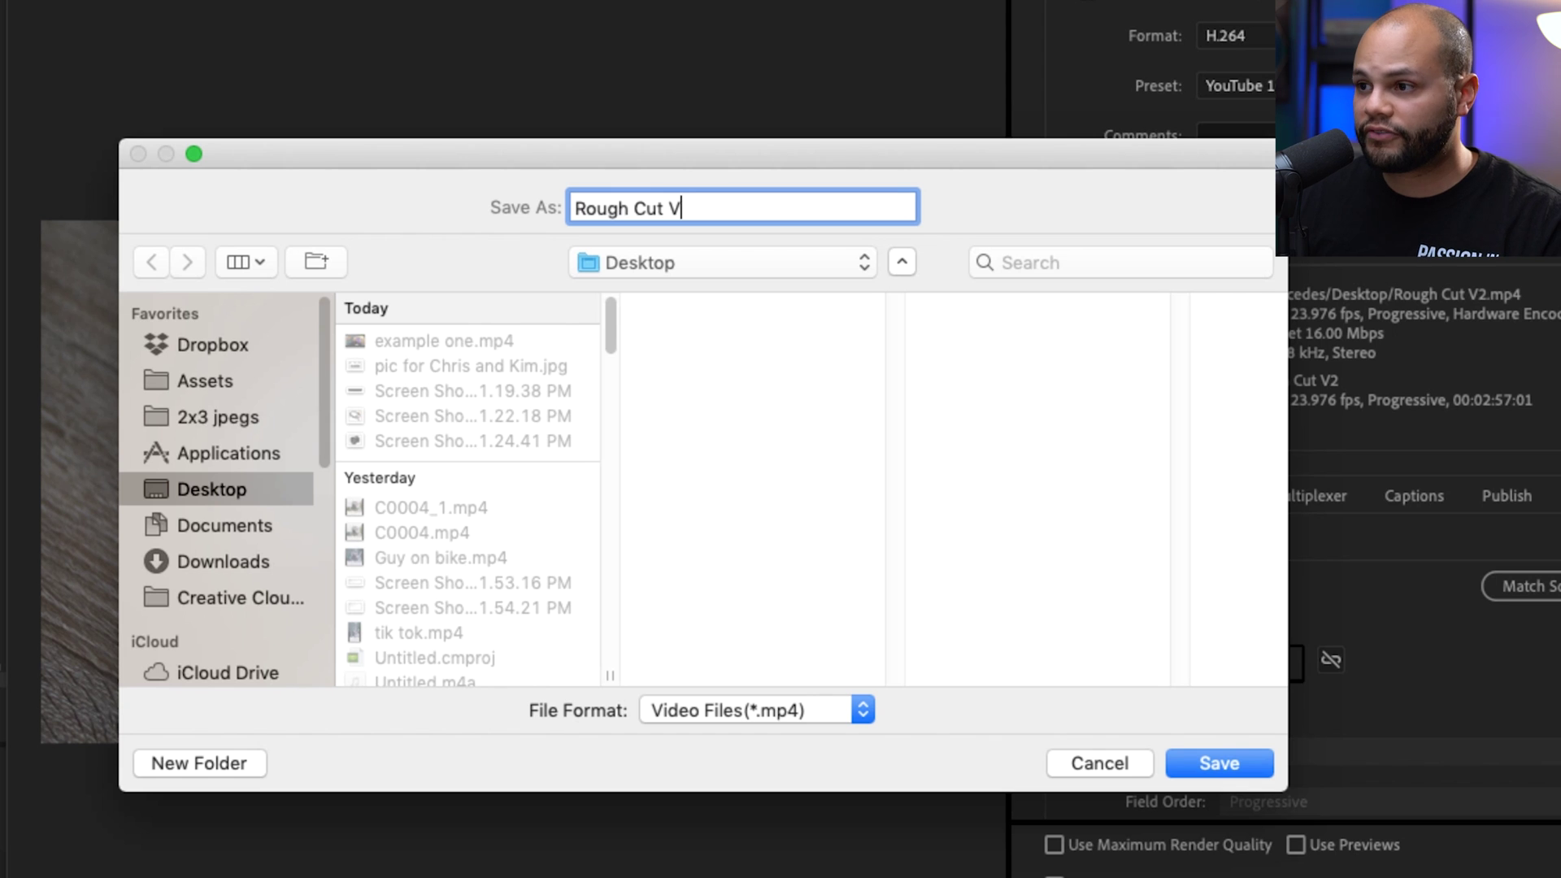
key(Return)
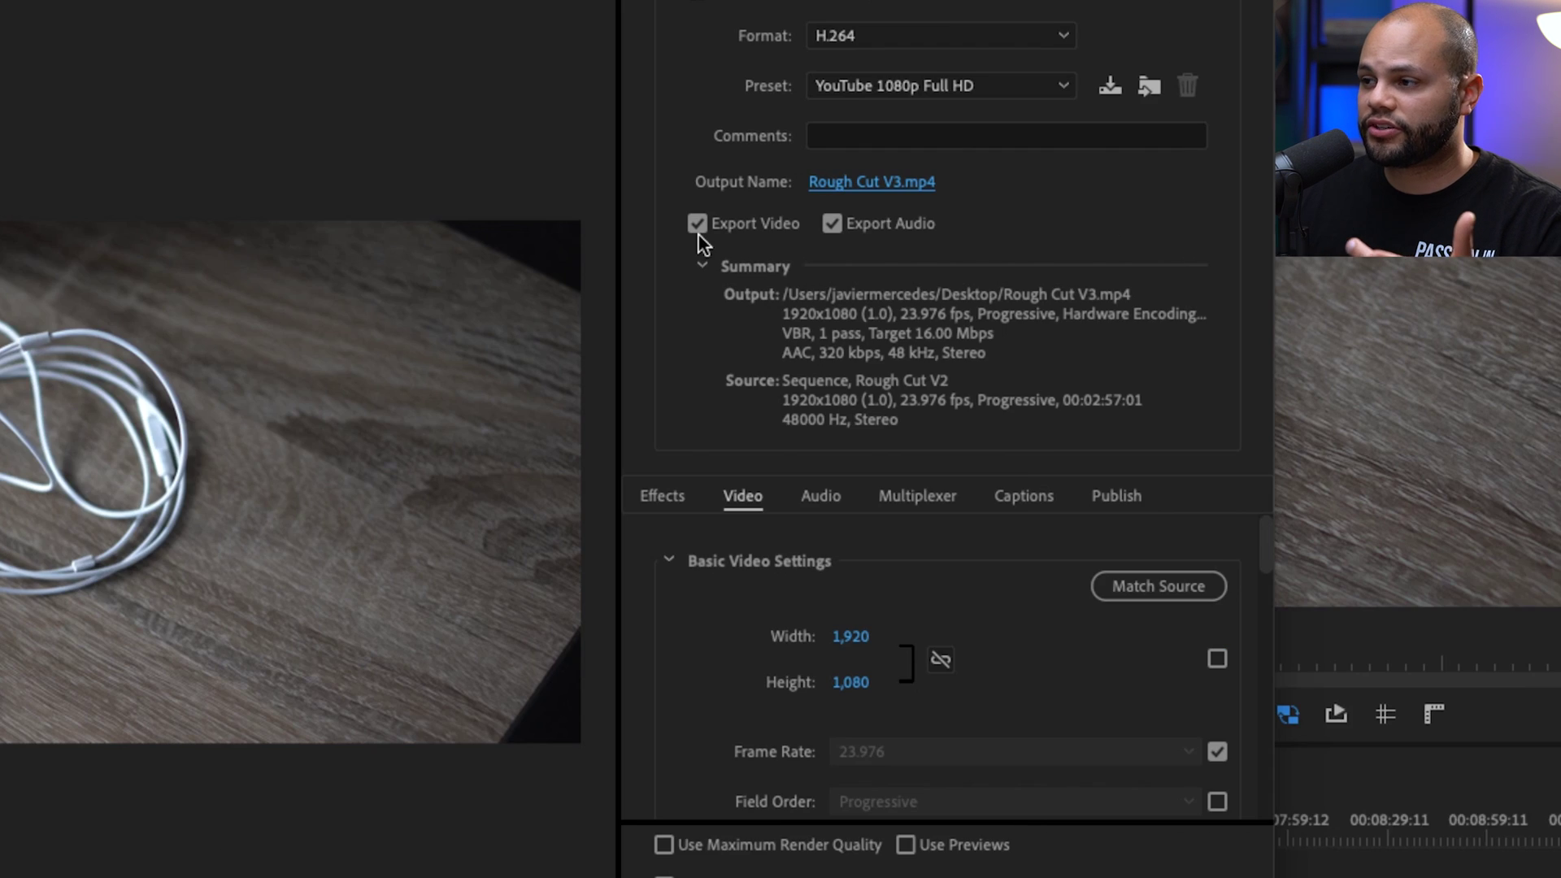
click(698, 224)
click(697, 224)
click(831, 224)
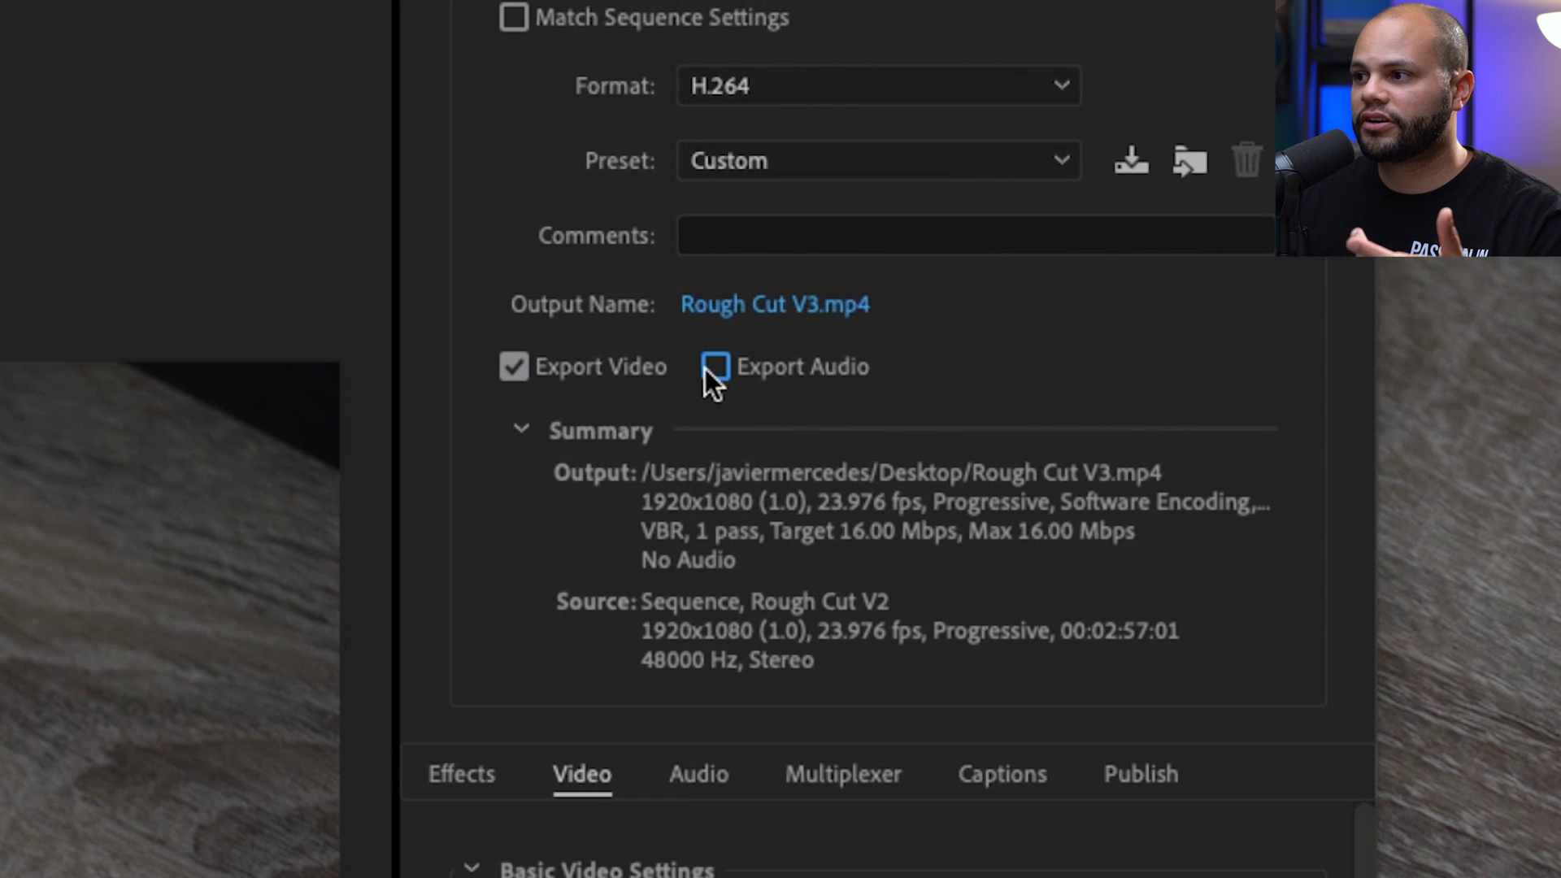
click(709, 379)
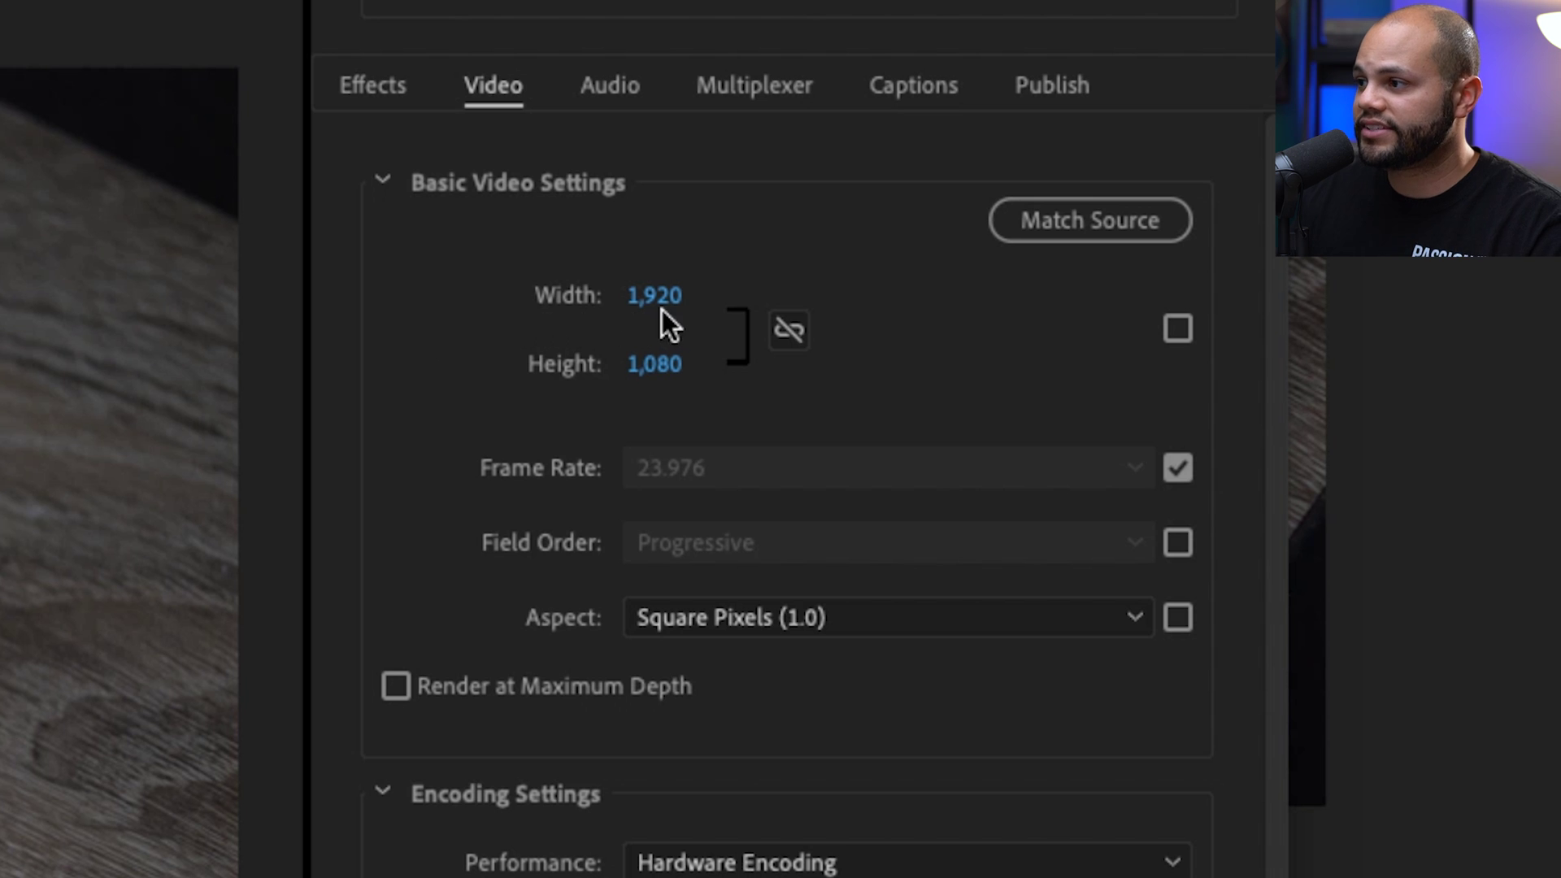
click(919, 626)
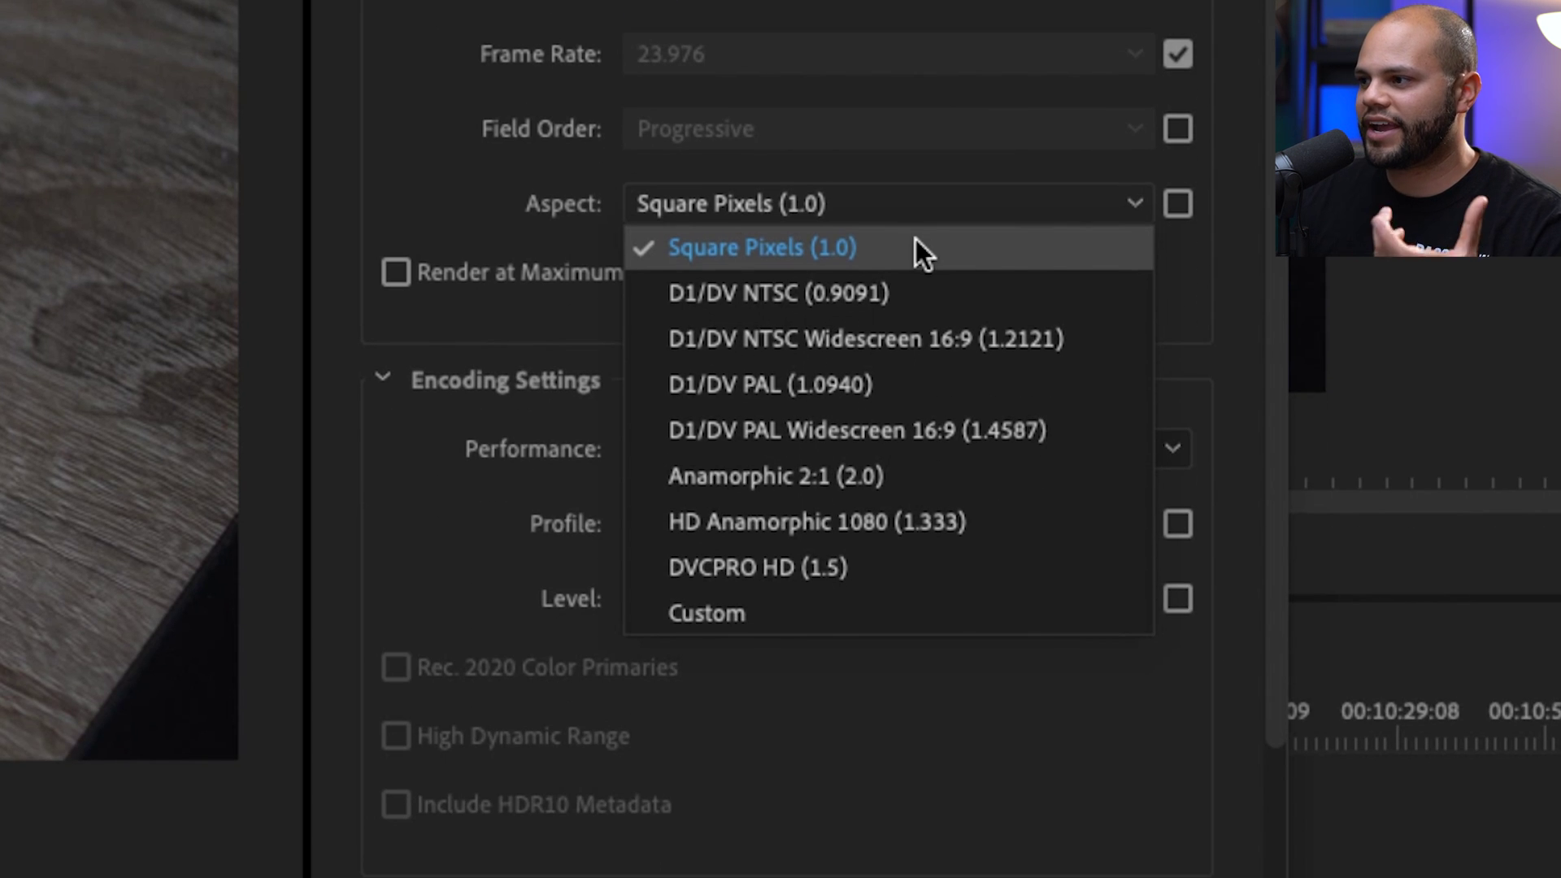
click(916, 244)
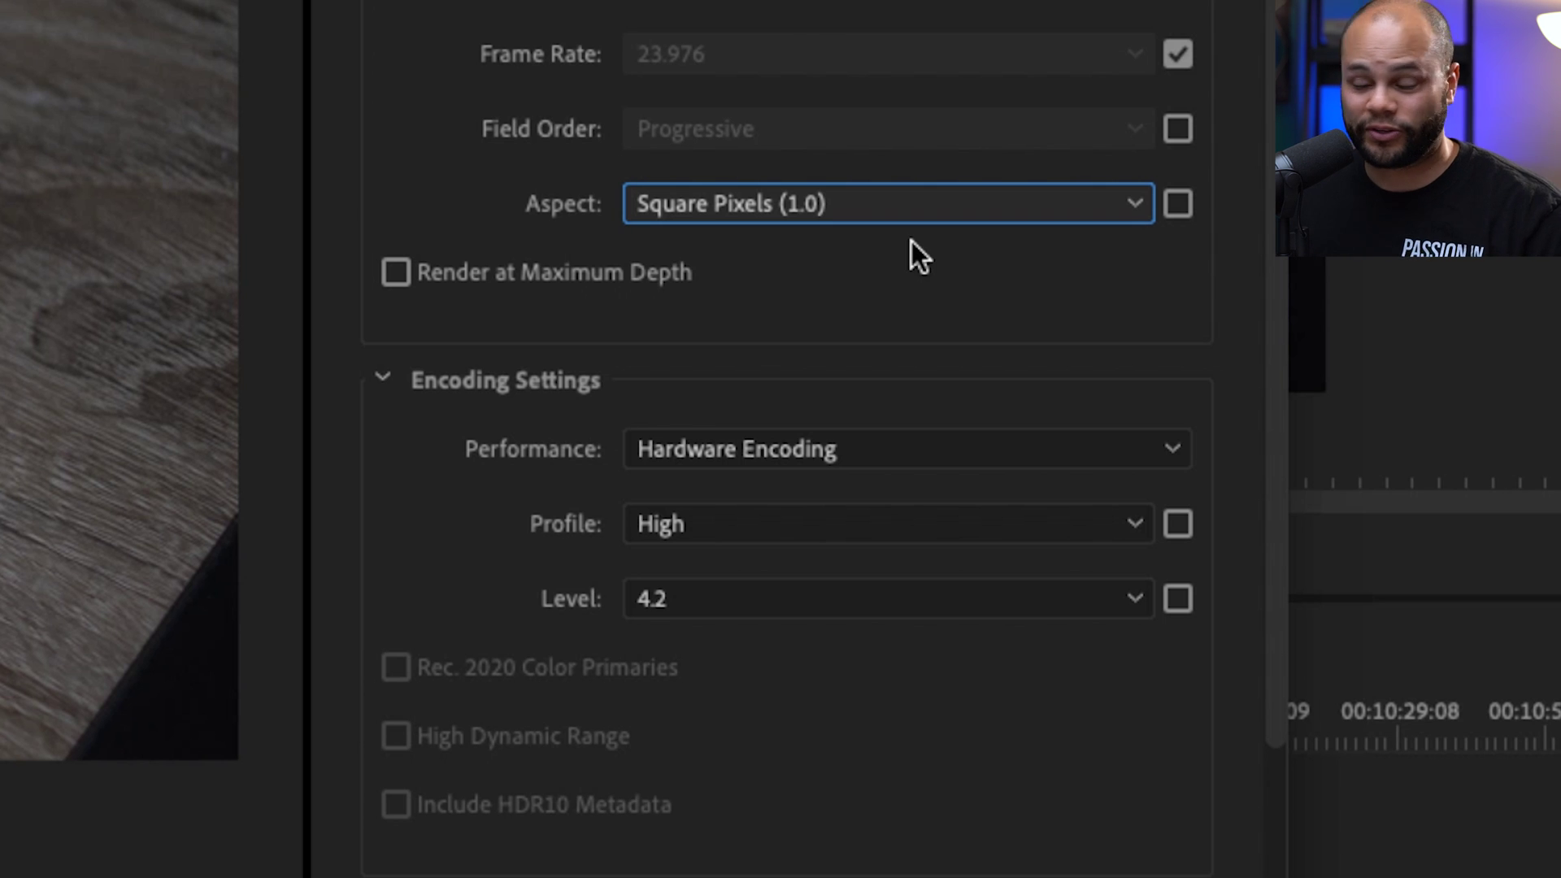
scroll(387, 363, down, 3)
click(650, 367)
click(744, 496)
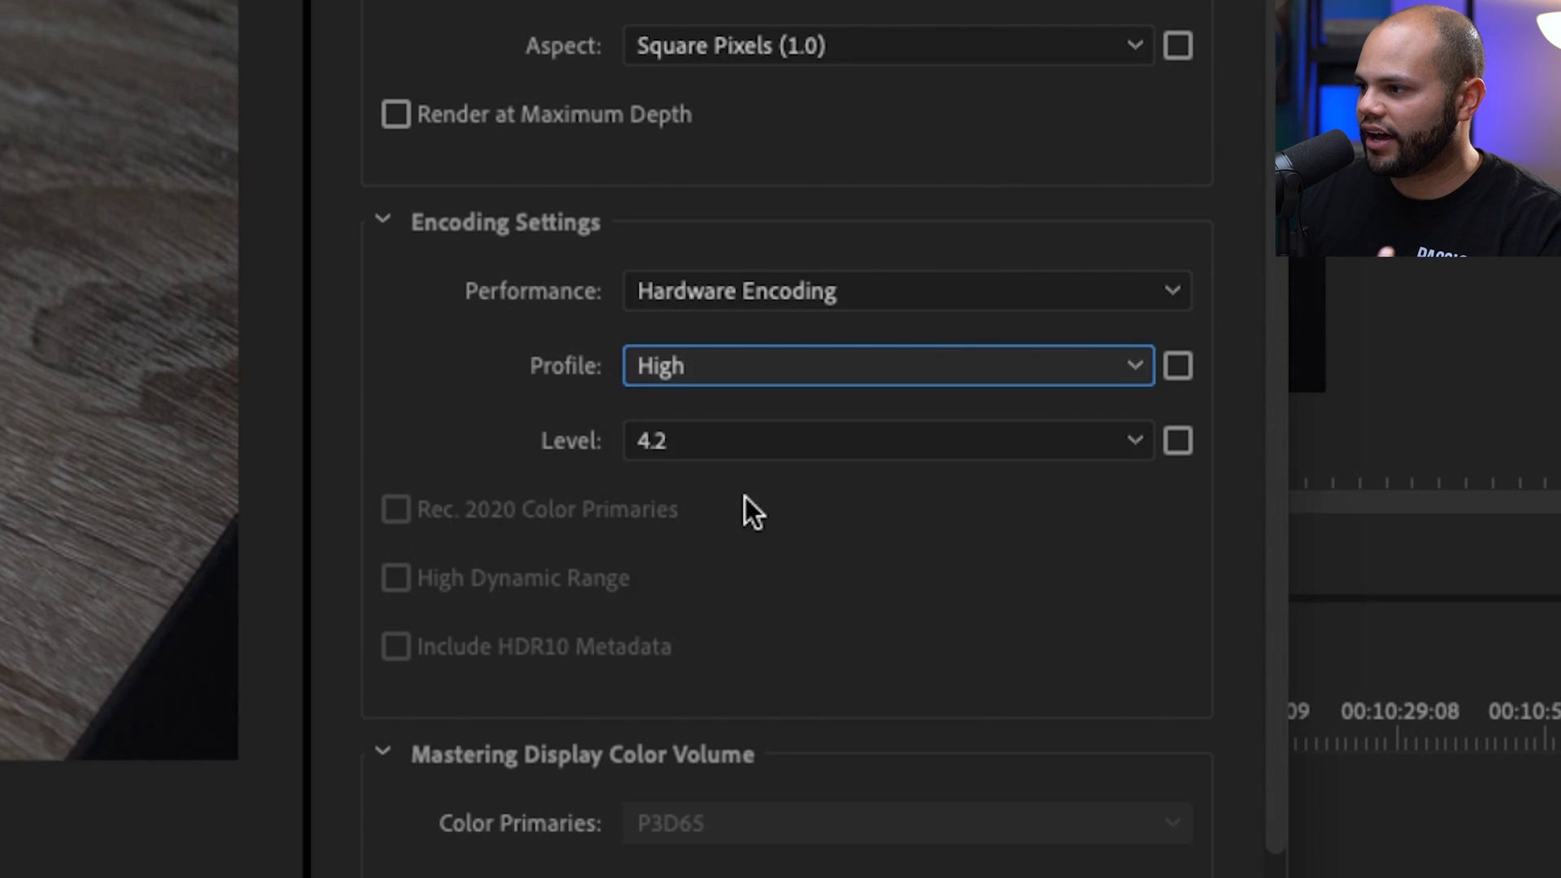
click(730, 443)
click(745, 662)
scroll(913, 686, down, 12)
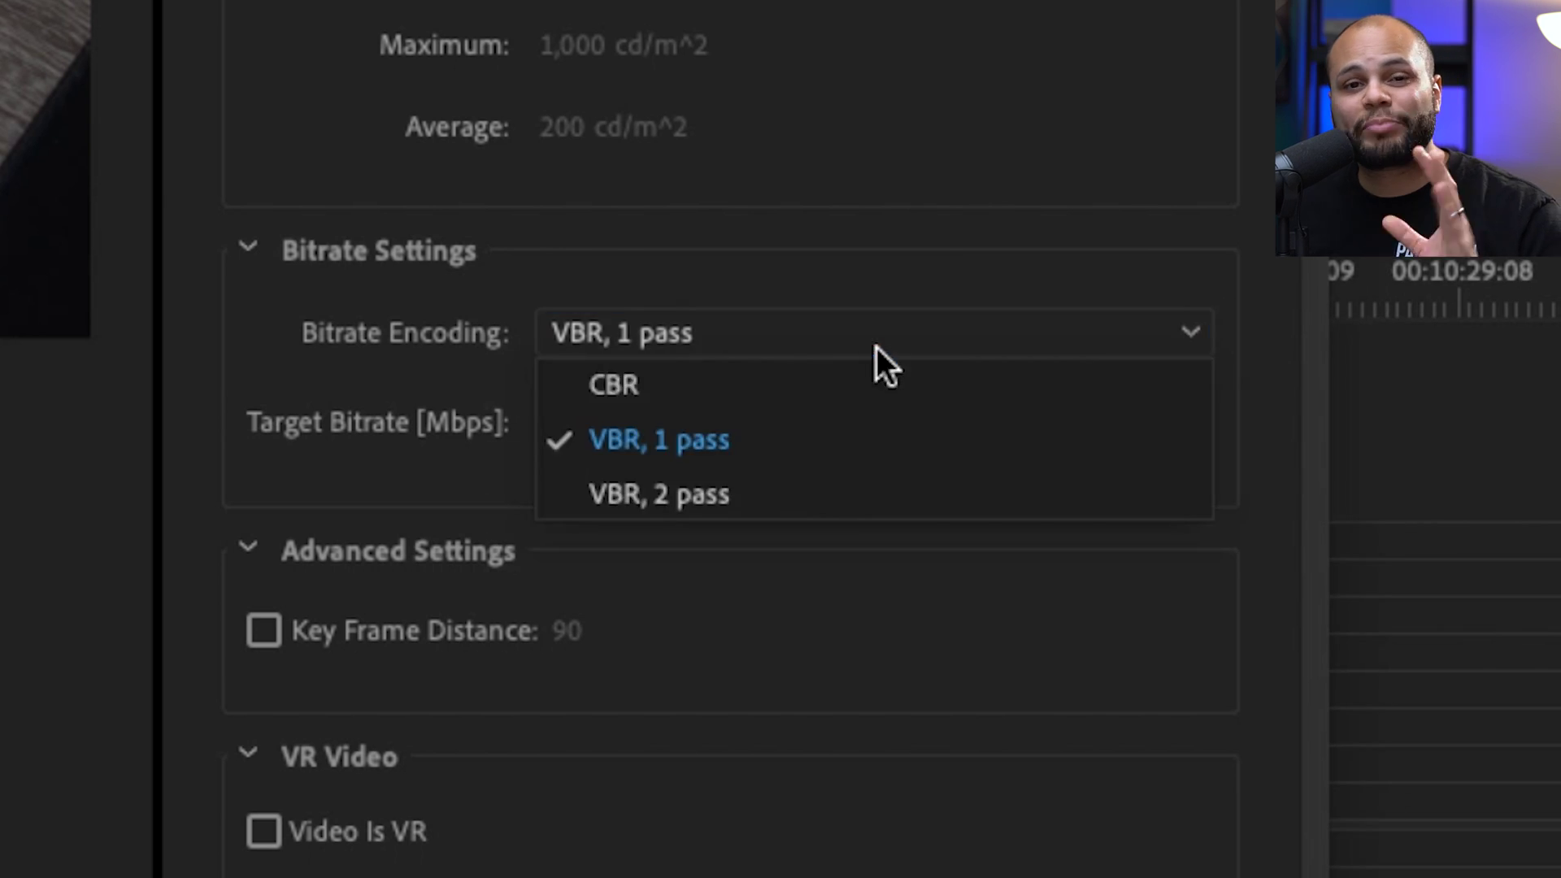
- Switch Bitrate Encoding to VBR, 2 pass, keeping 16 Mbps target and maximum
click(846, 510)
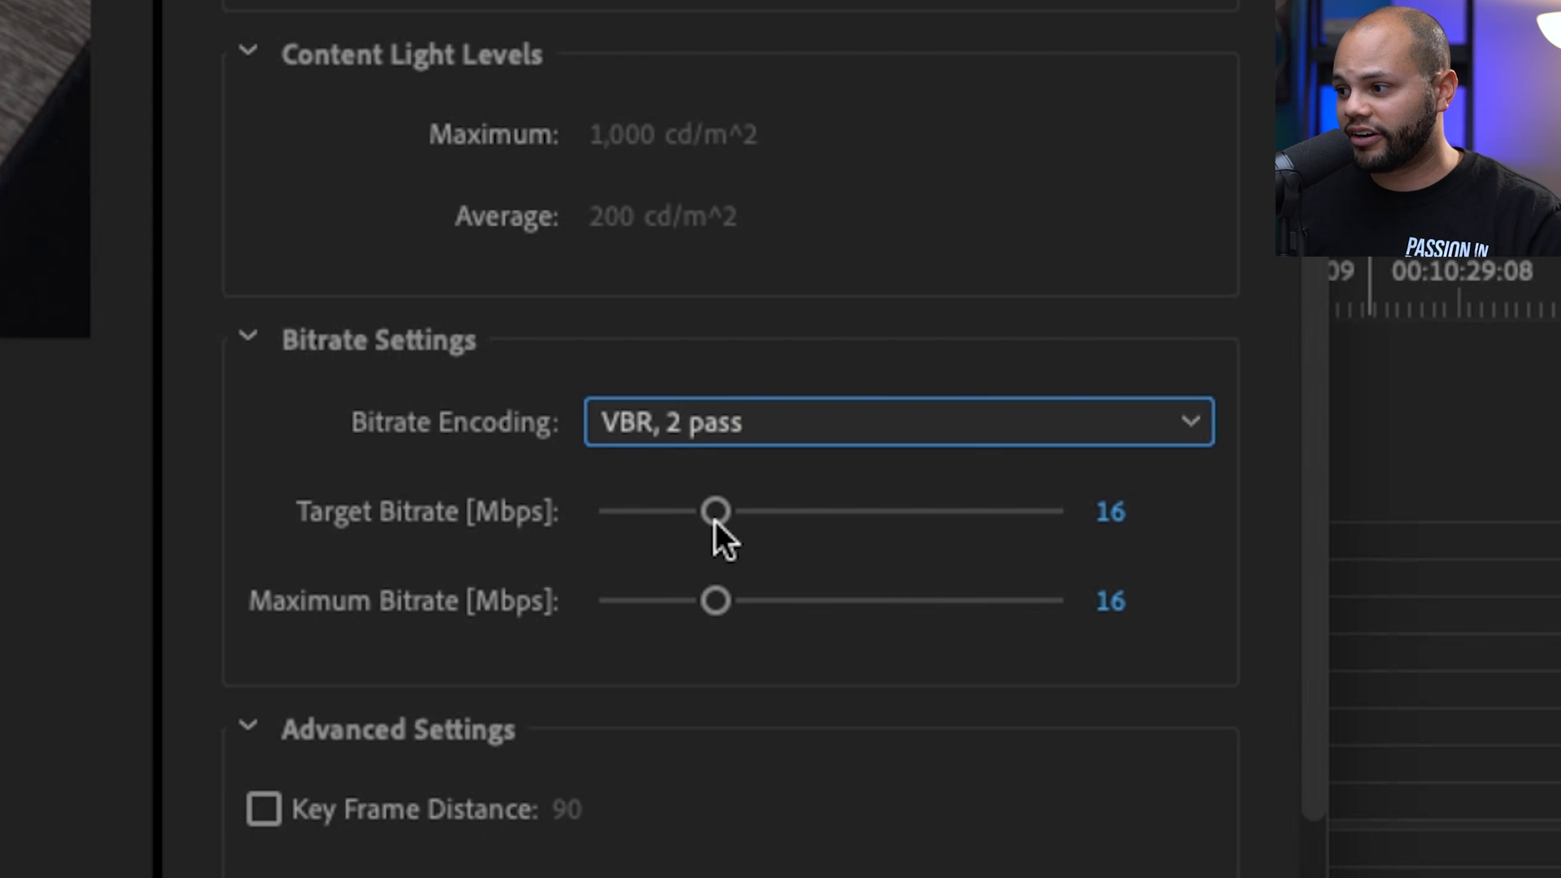
- Push the Target Bitrate slider to about 56 Mbps, lifting the maximum to about 60 Mbps
drag(712, 520, 720, 516)
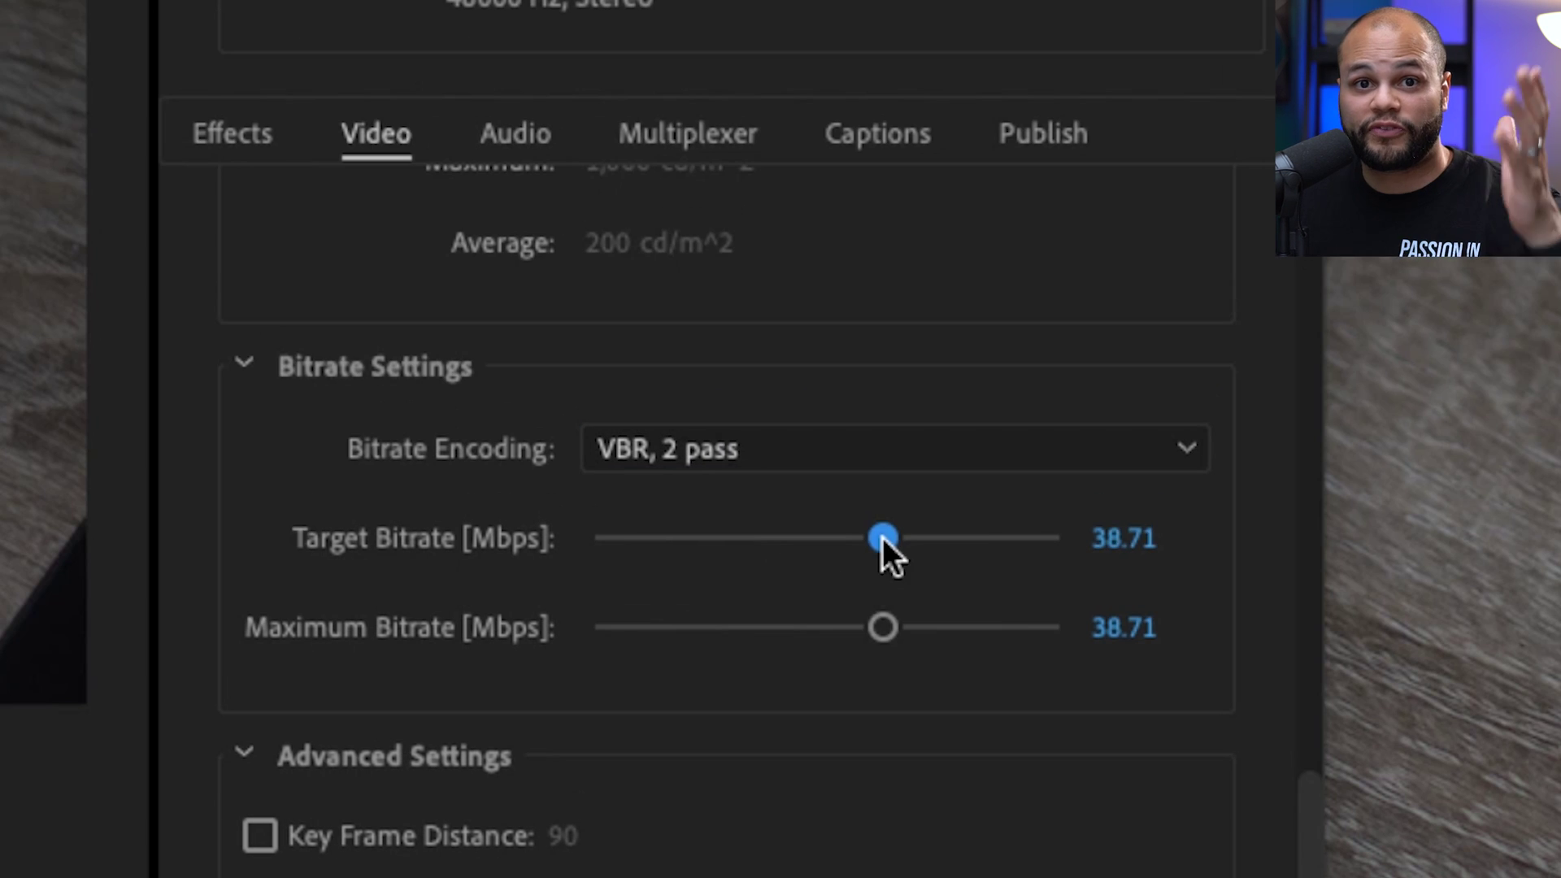
drag(881, 538, 1011, 543)
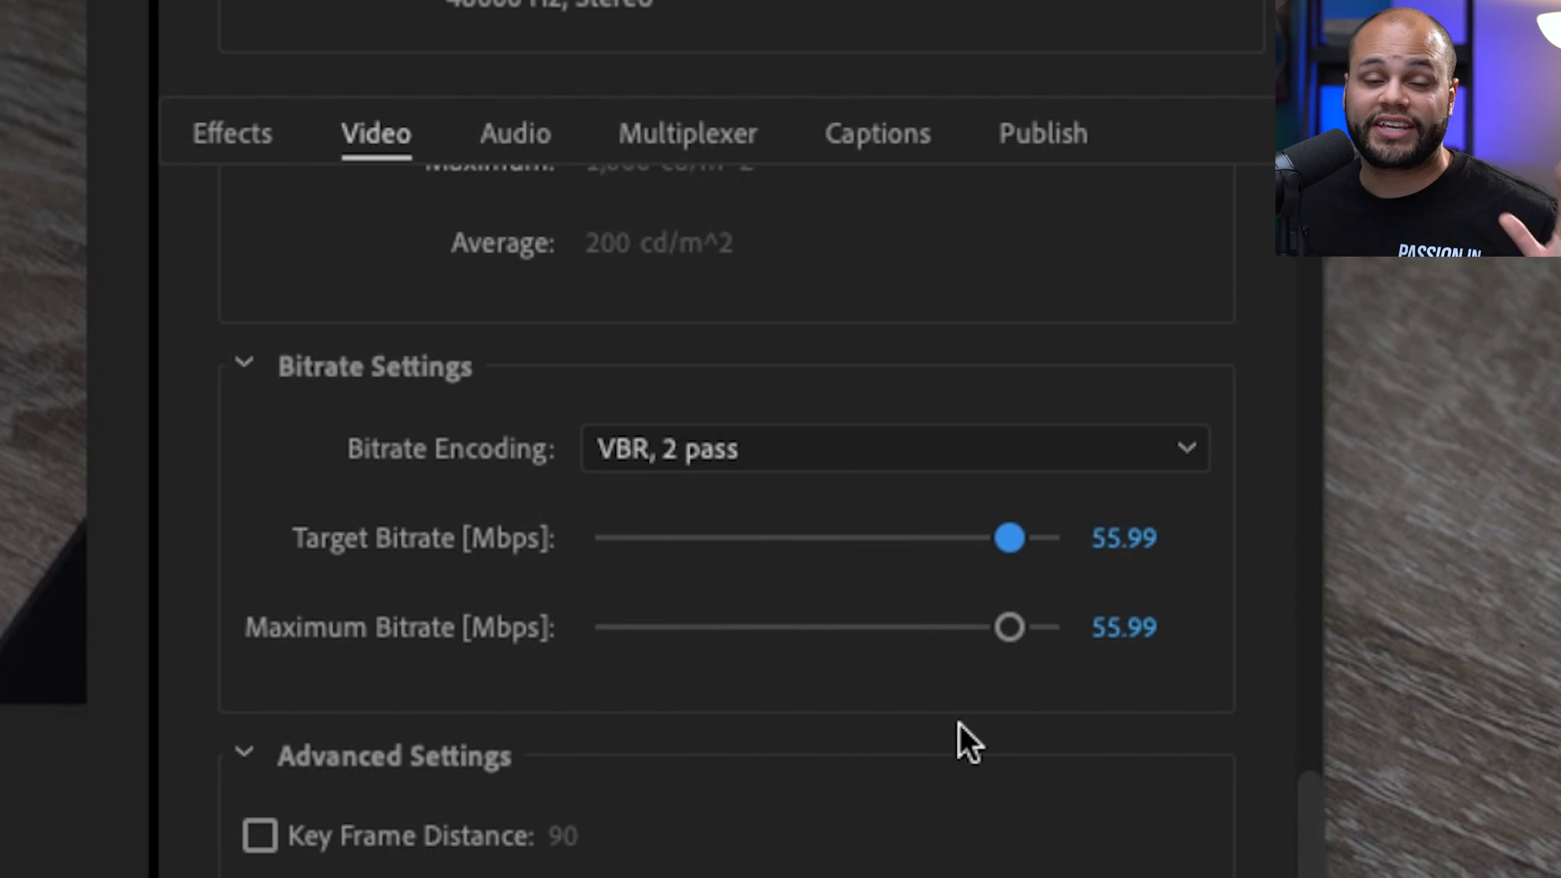
key(Right)
key(Right)
key(Right)
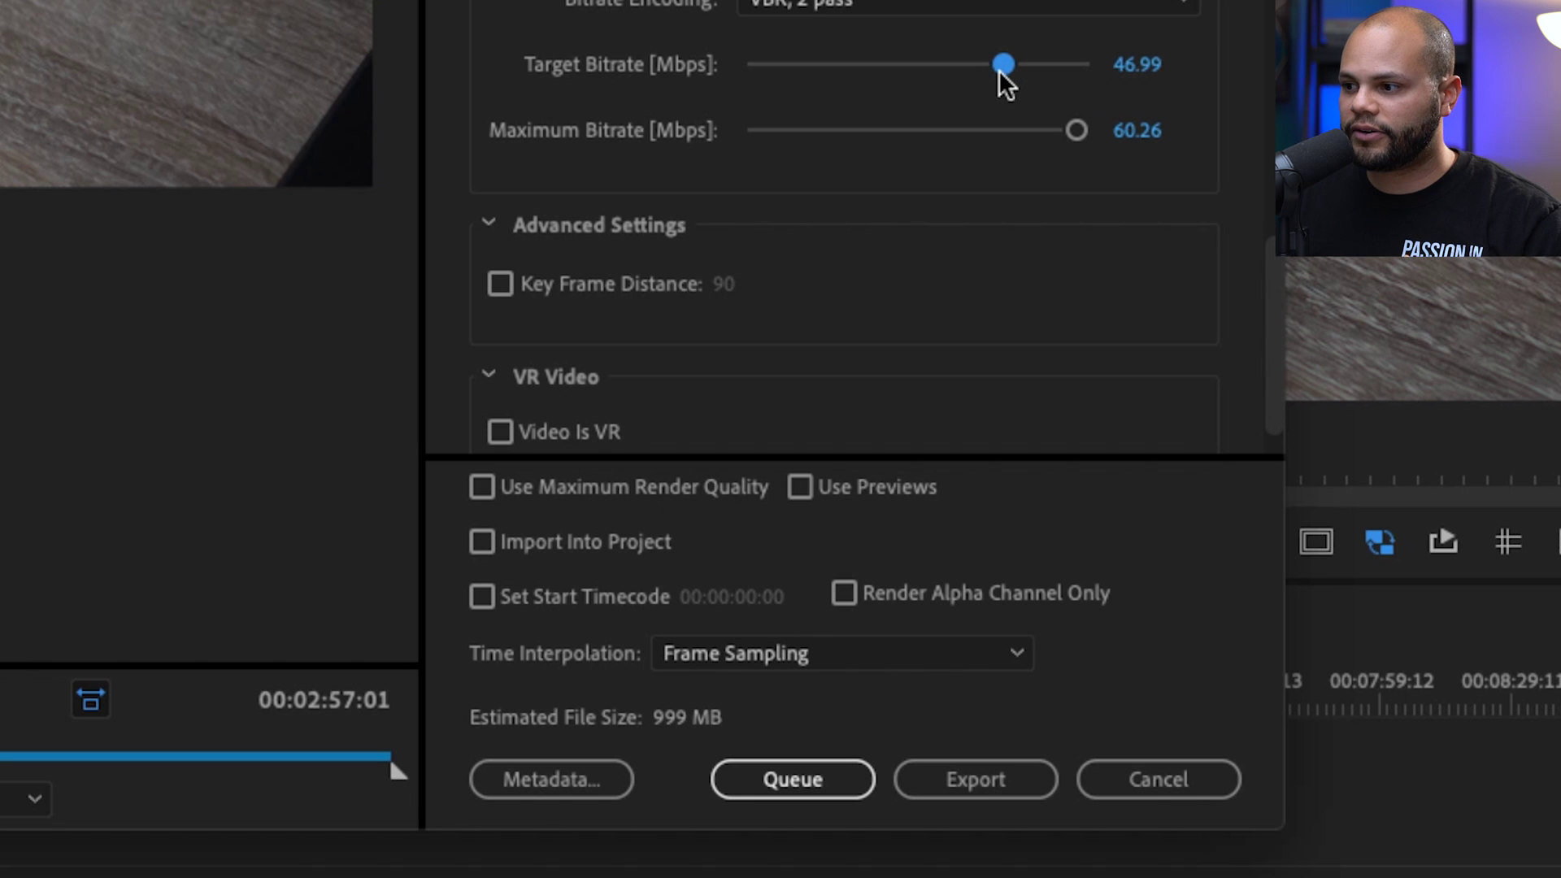
drag(999, 70, 1061, 68)
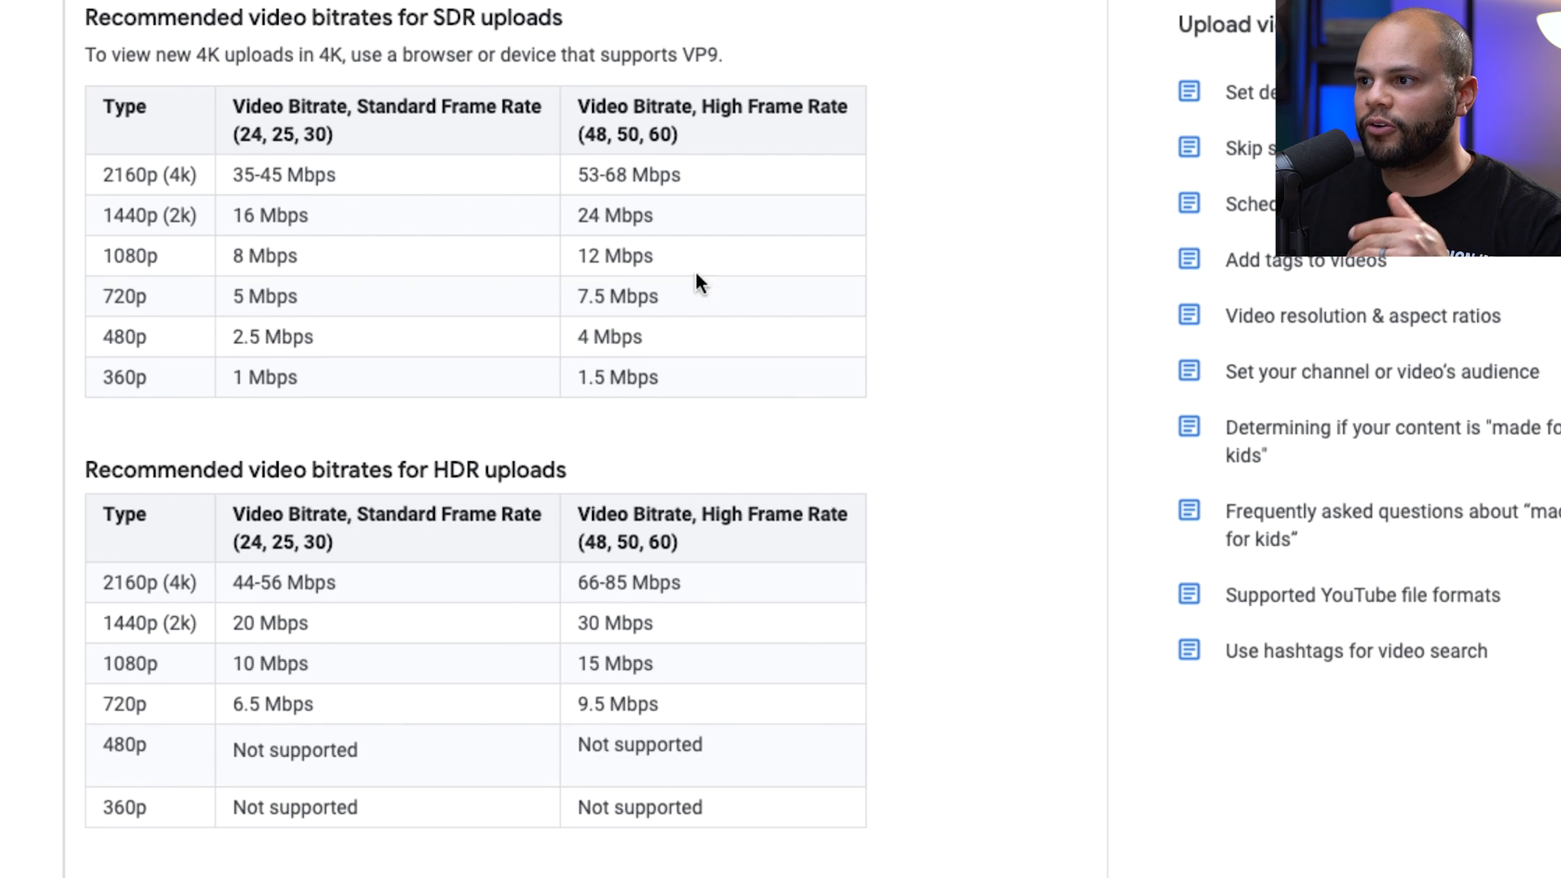
scroll(771, 639, down, 1)
scroll(769, 643, down, 2)
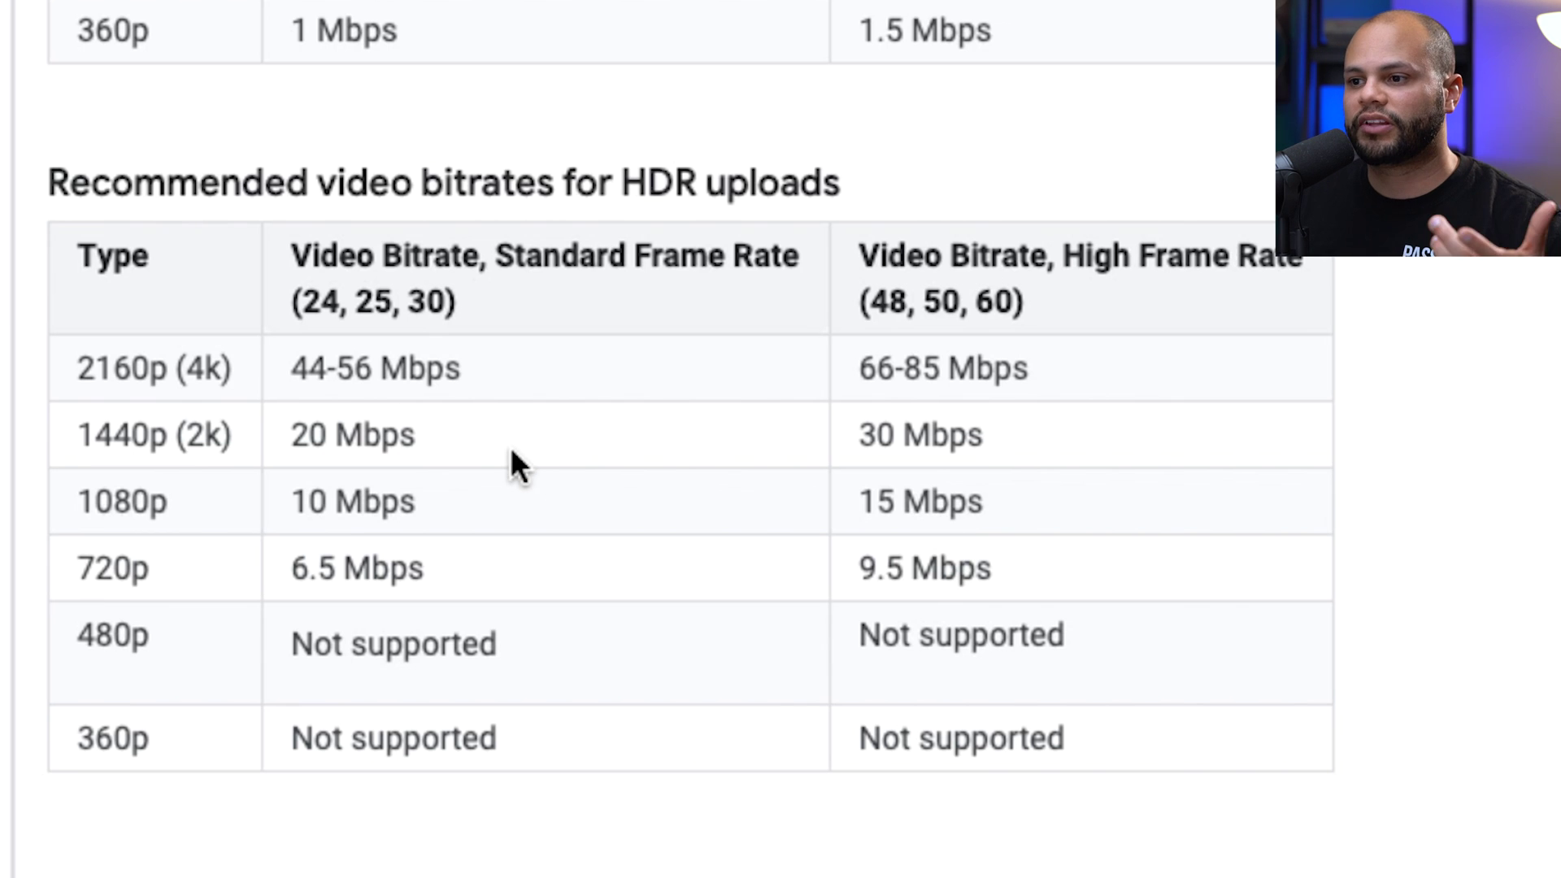
triple_click(377, 369)
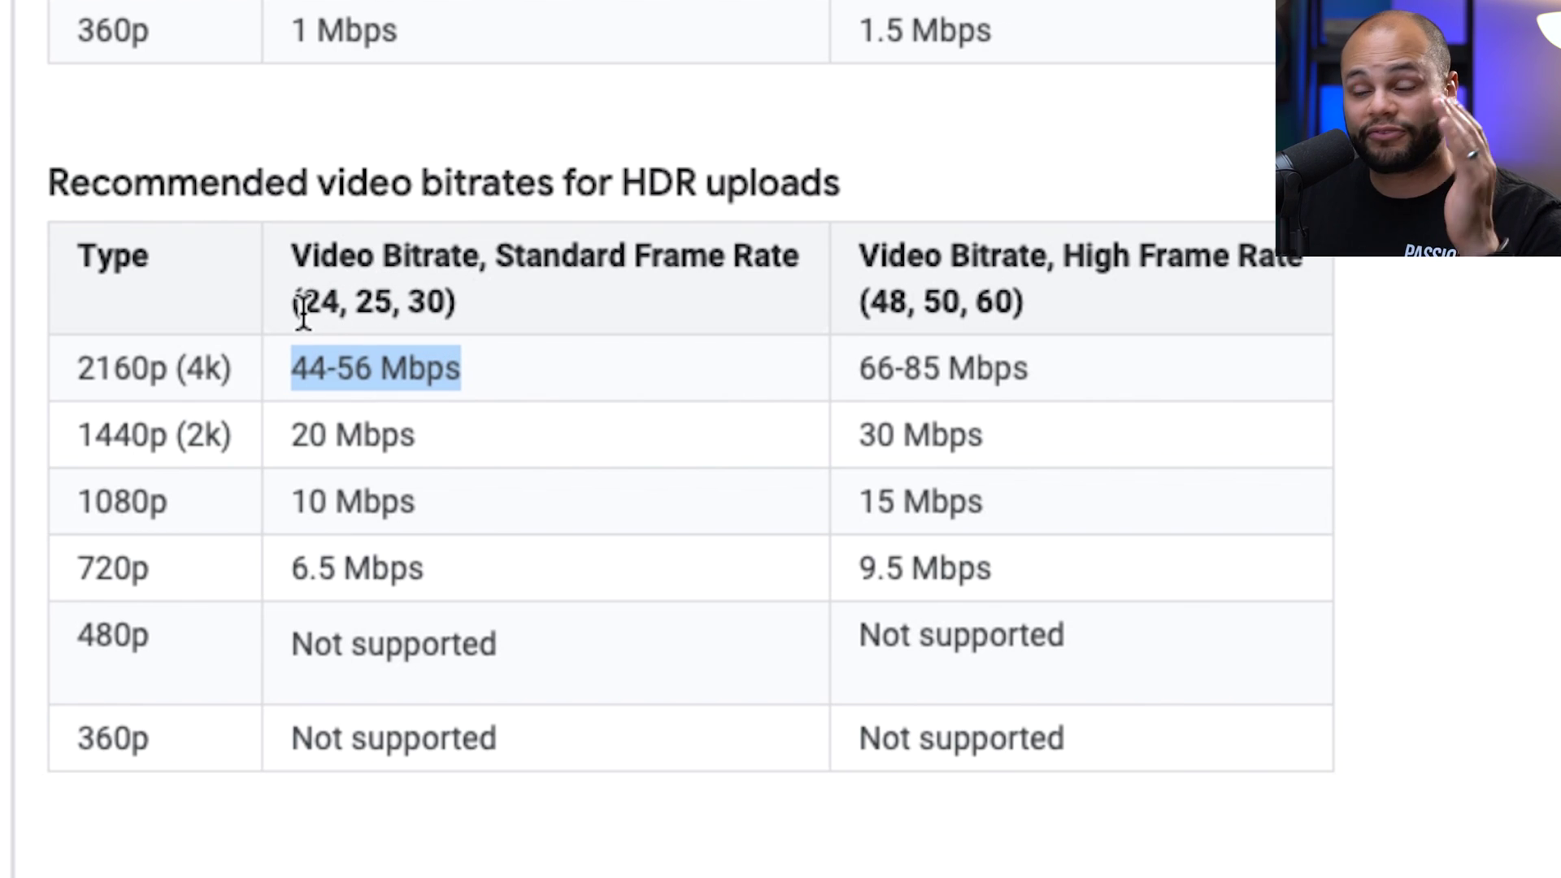
drag(1049, 368, 937, 359)
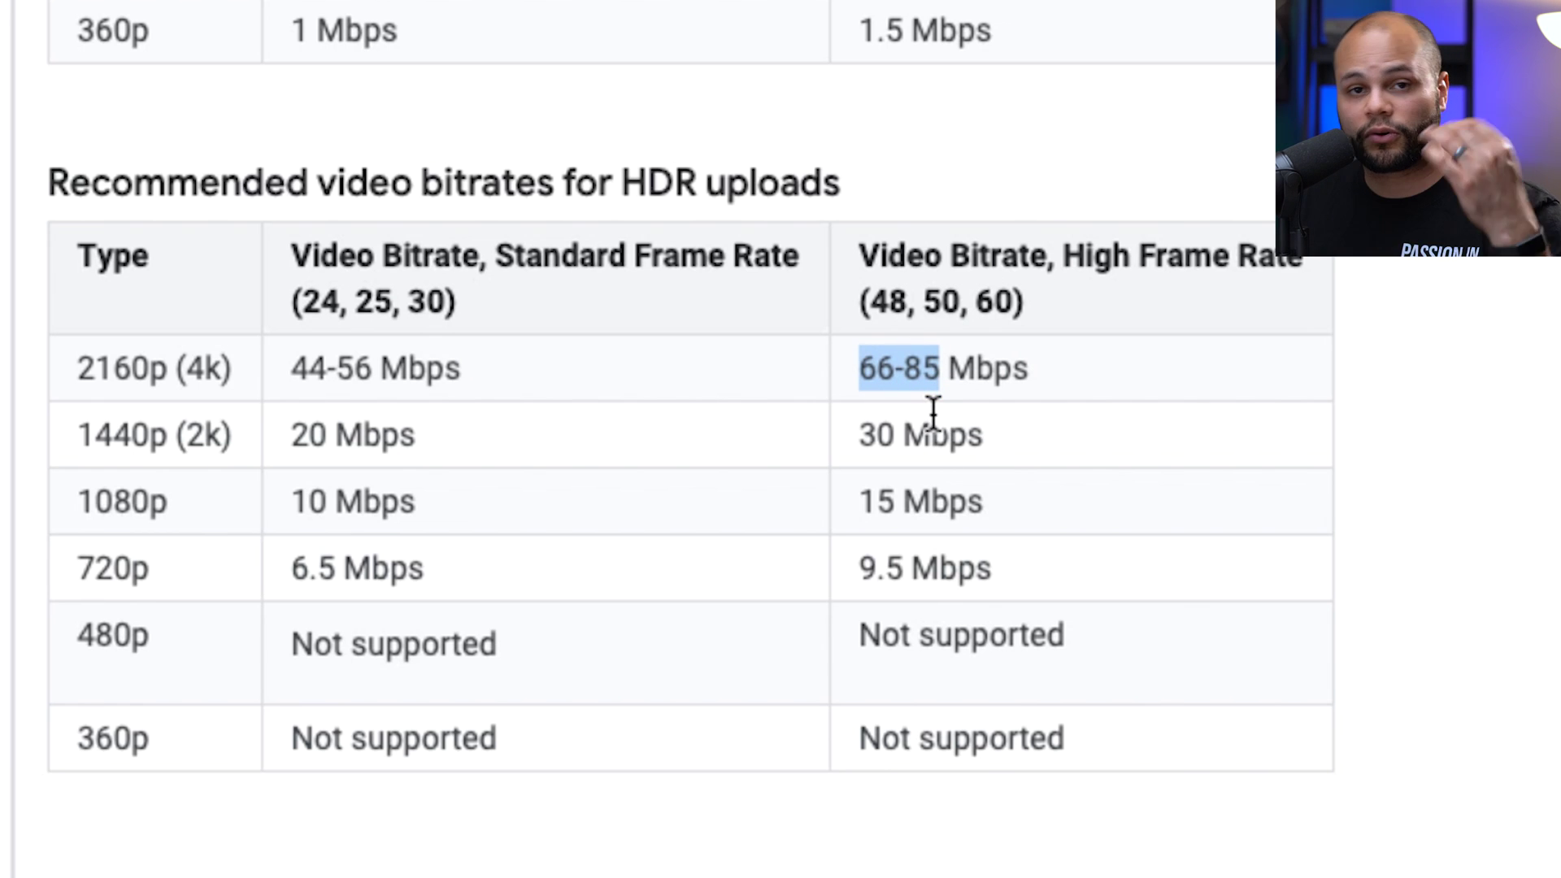
drag(860, 502, 982, 503)
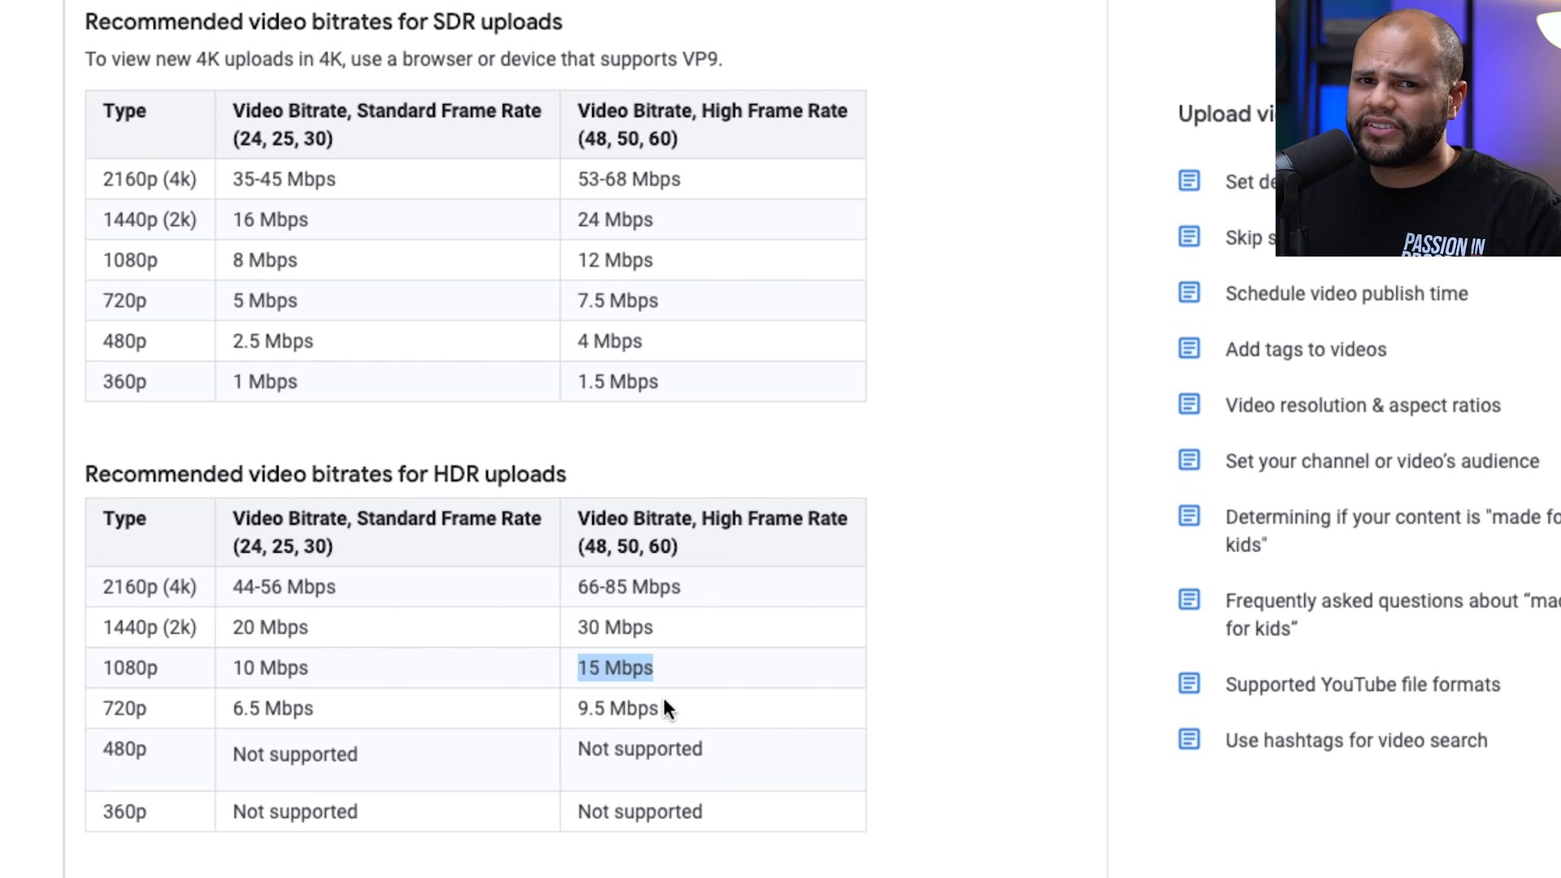
- Reapply the YouTube 1080p Full HD preset (1920x1080, 23.976 fps, 16 Mbps) and scroll to Bitrate Settings
click(667, 671)
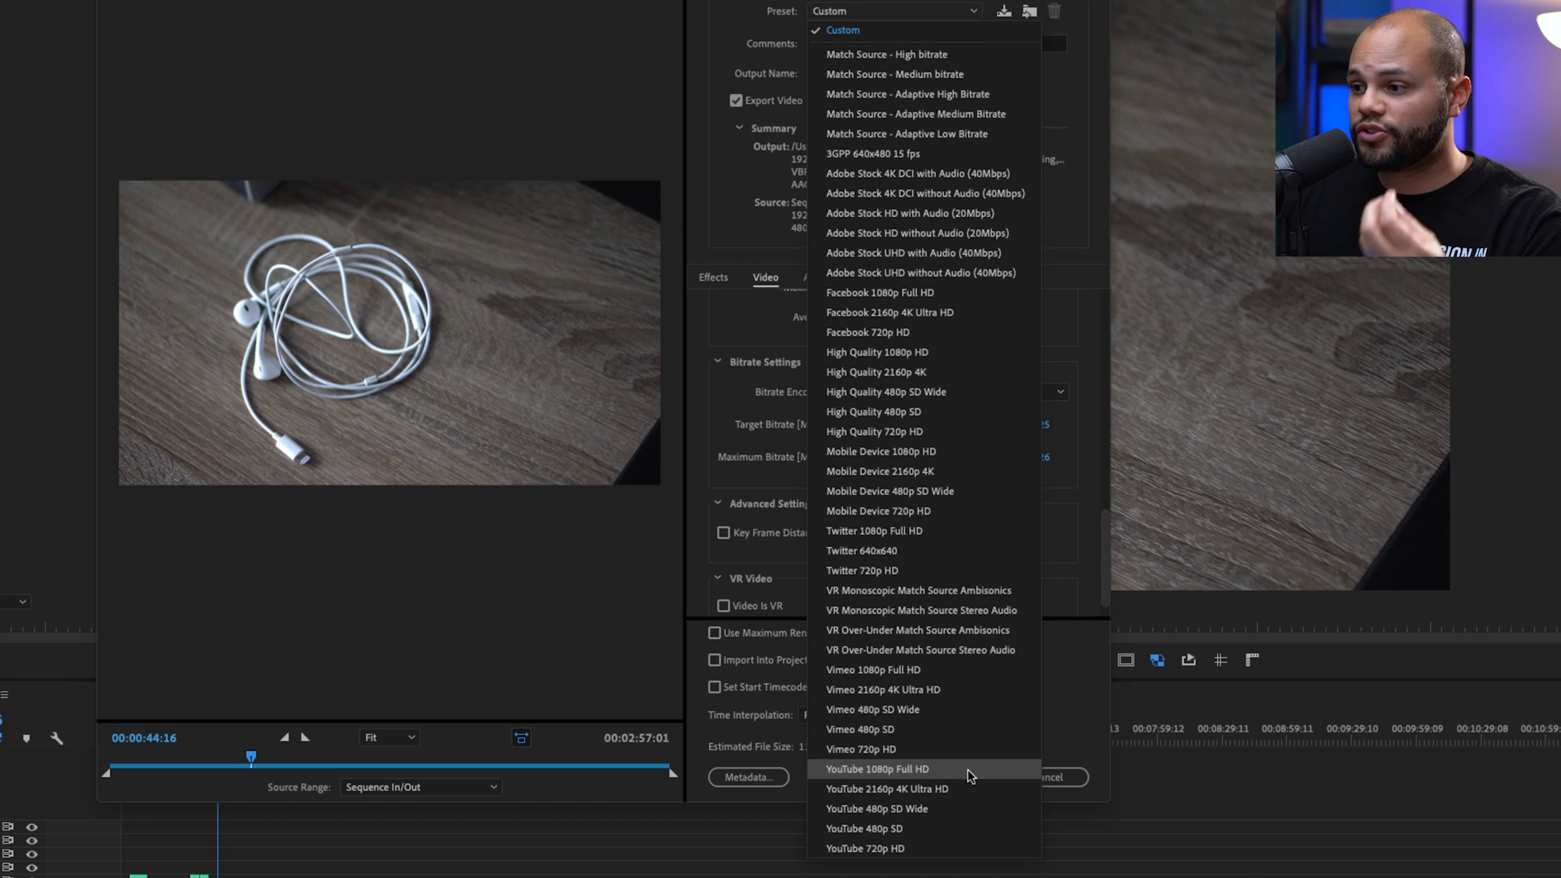
click(967, 769)
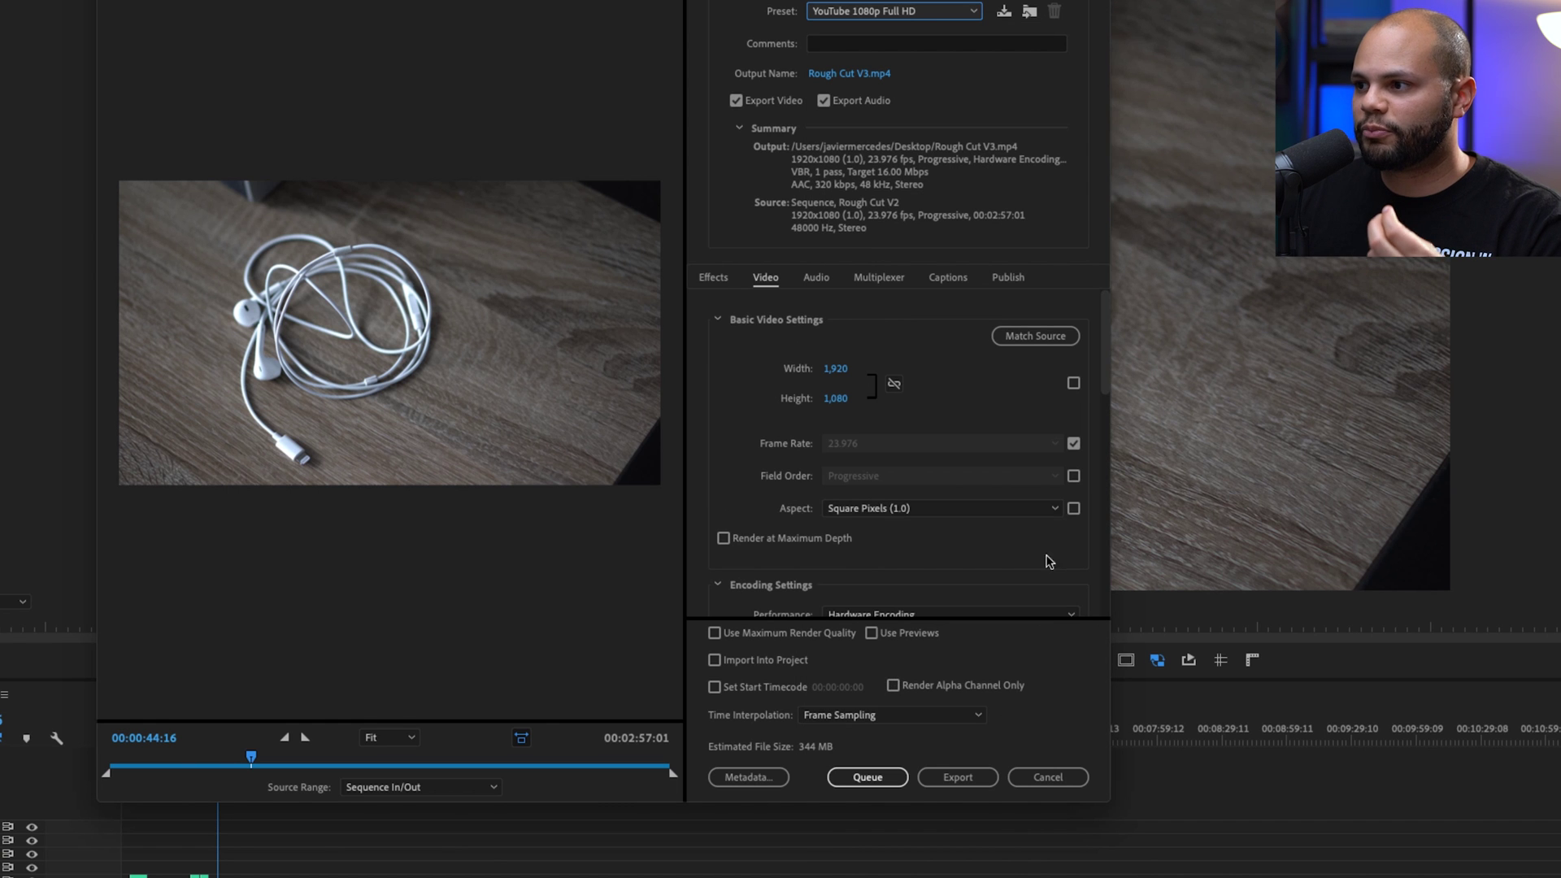
drag(1102, 370, 1101, 515)
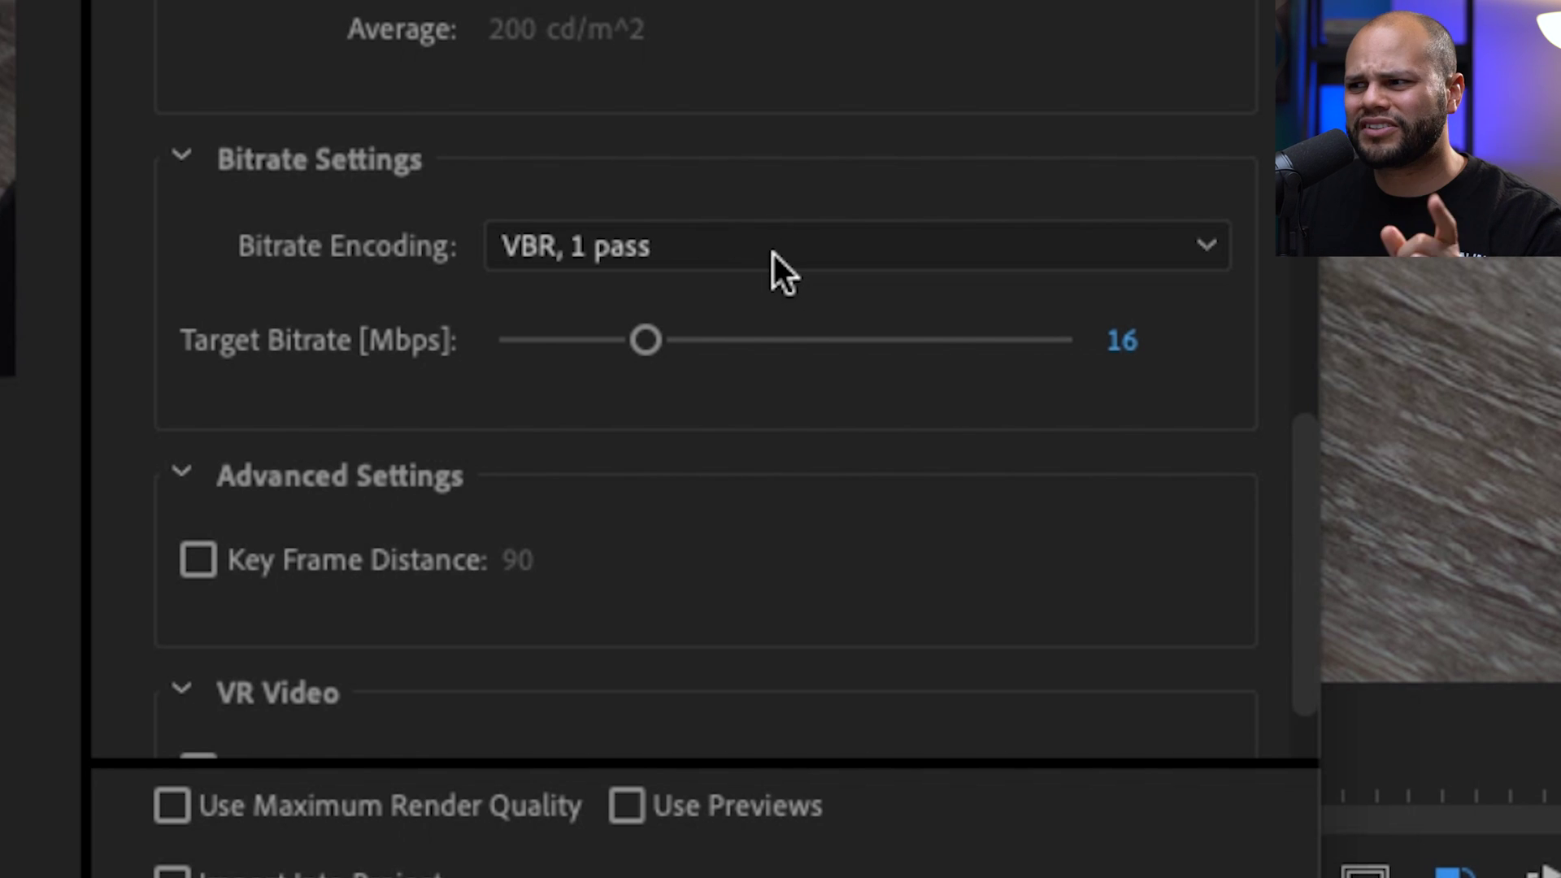
click(774, 254)
- Set VBR, 2 pass encoding with a 16 Mbps target and a 20 Mbps maximum bitrate
click(791, 413)
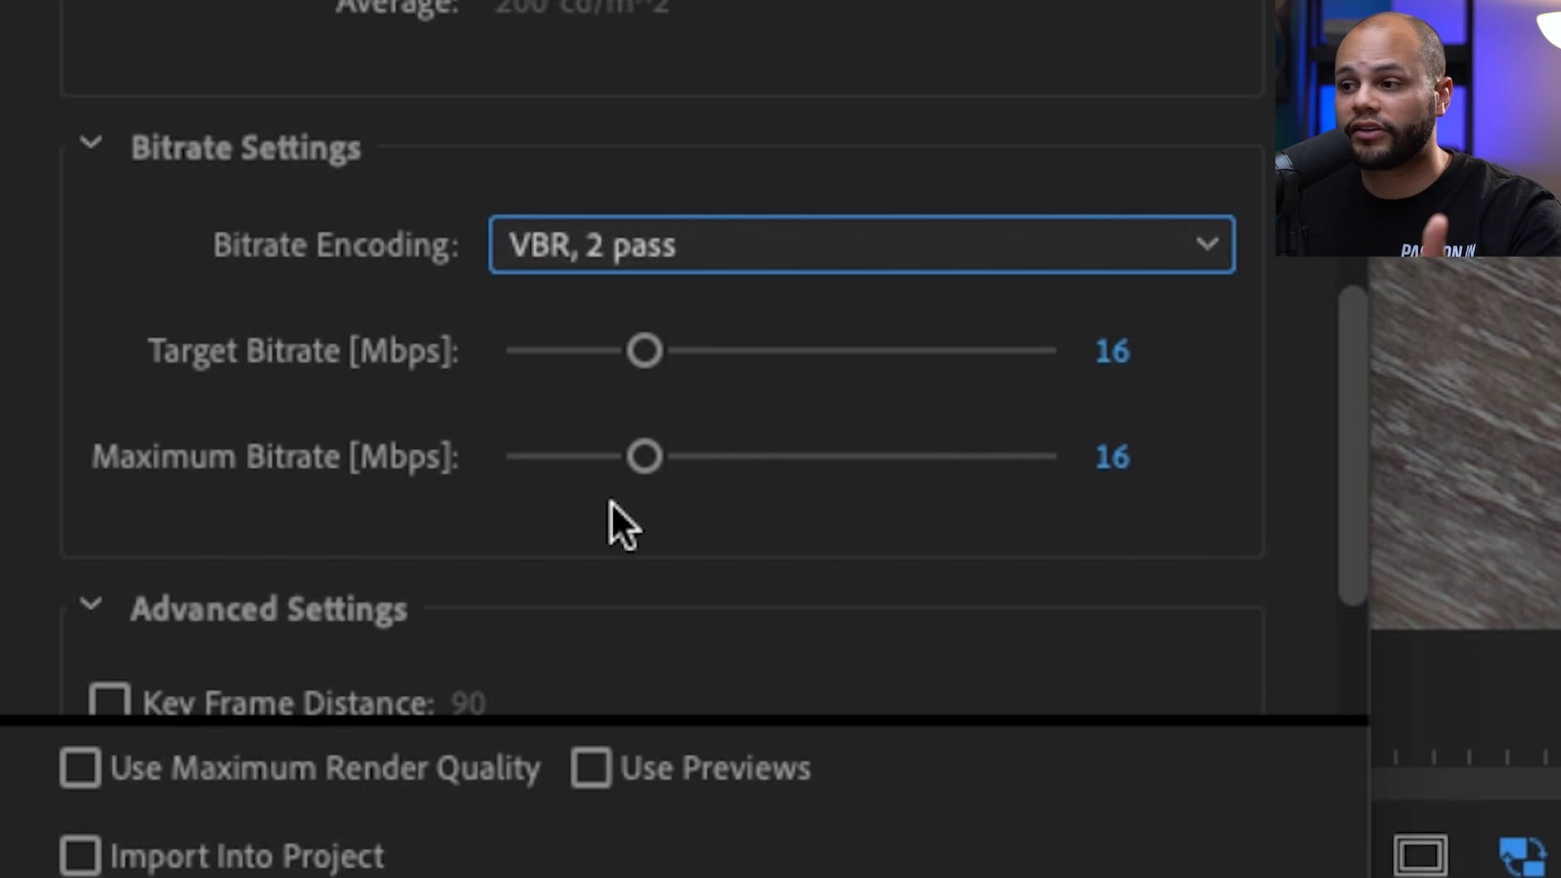
click(1112, 457)
text(25)
key(Return)
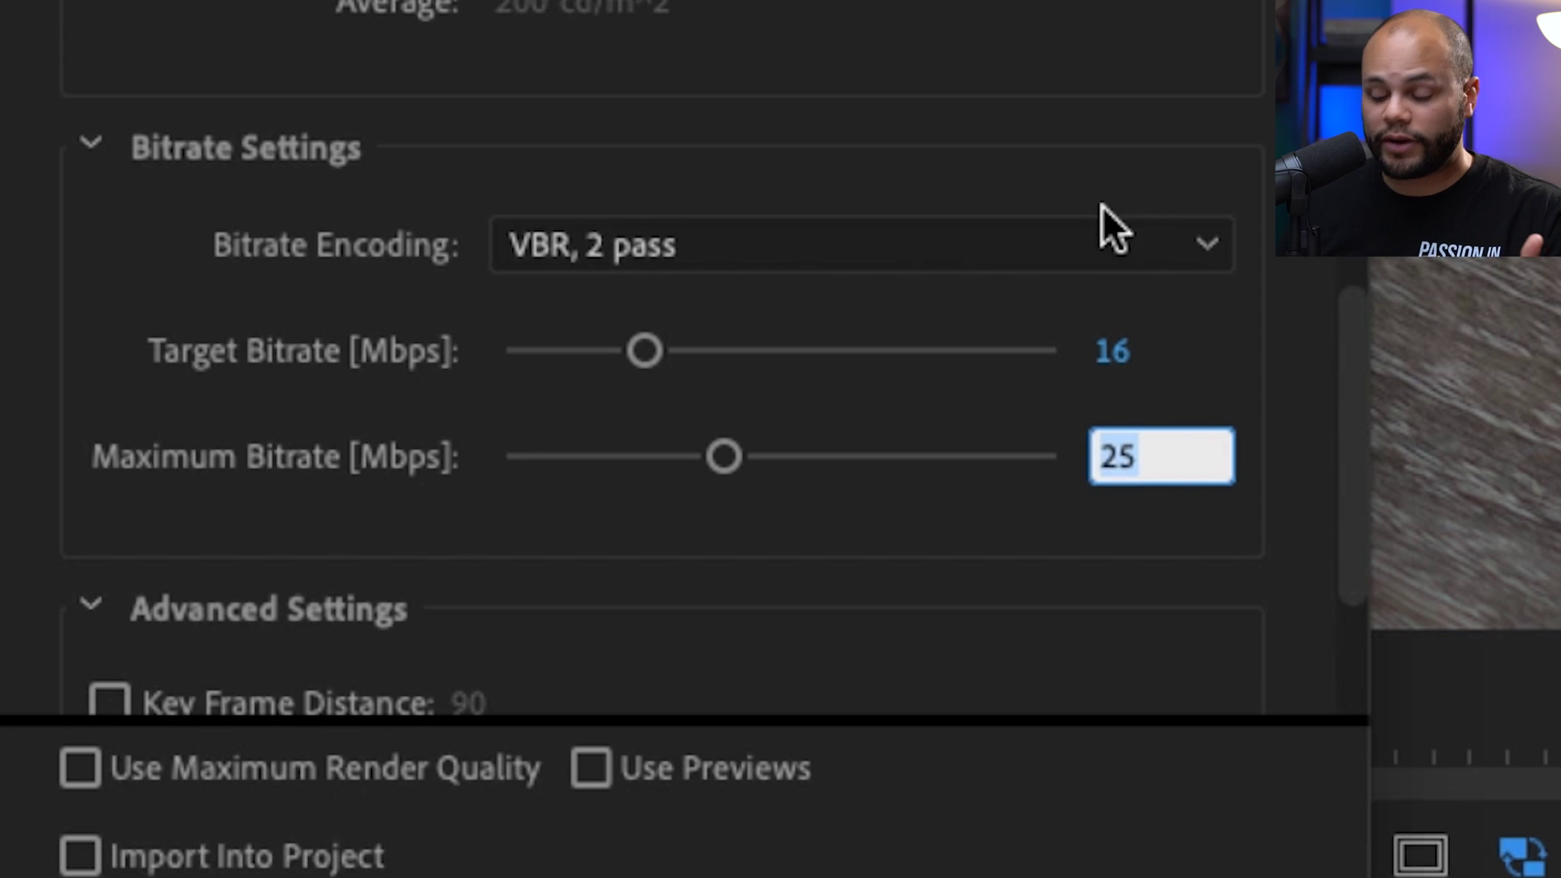
text(20)
key(Return)
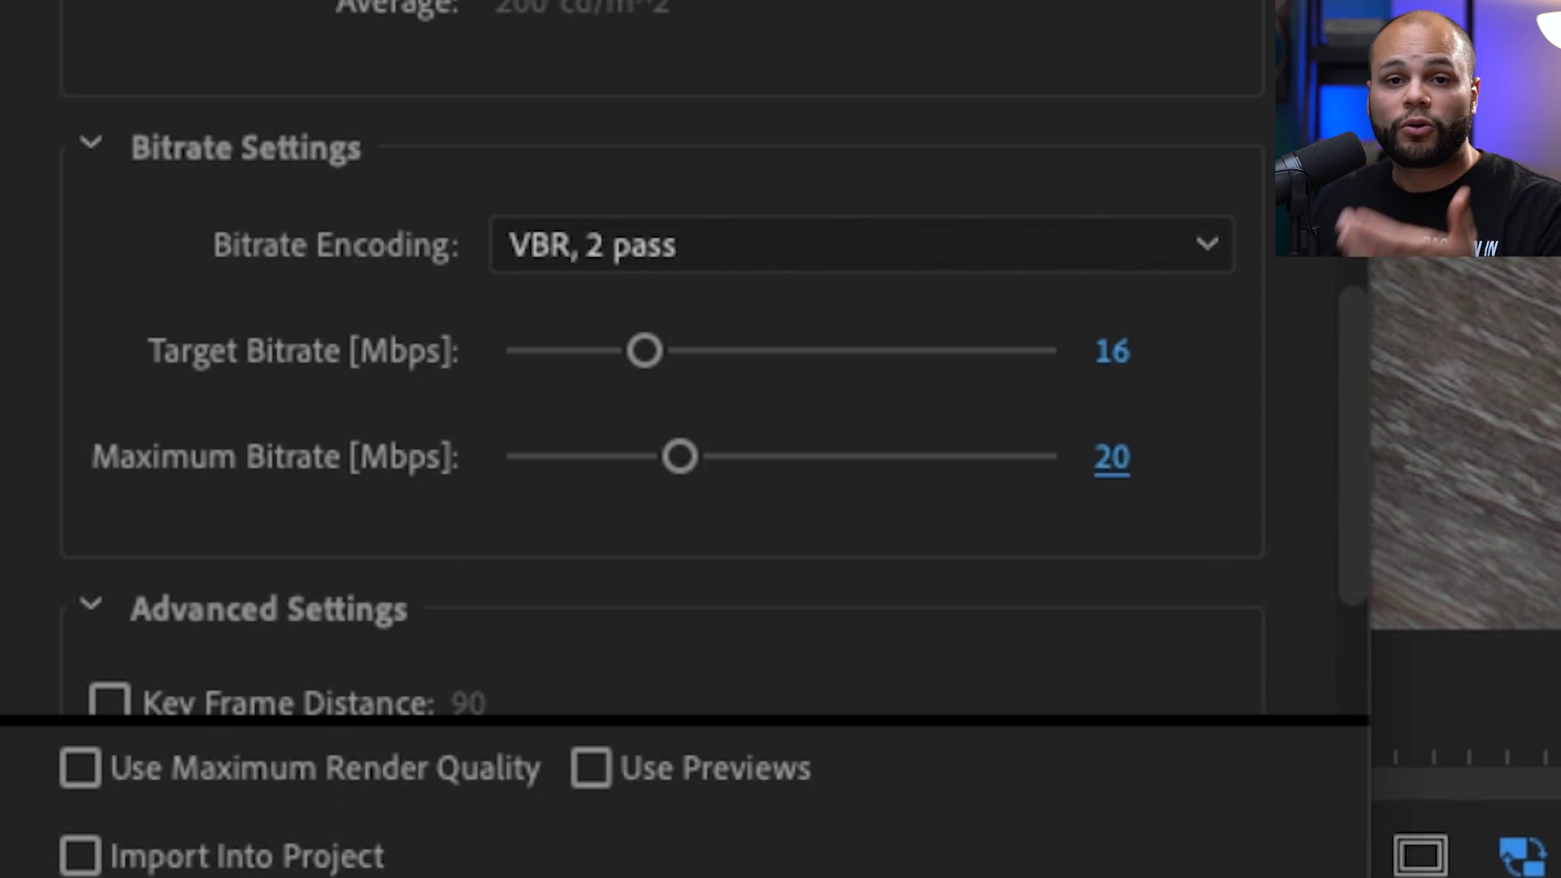
click(1112, 456)
text(50)
key(Return)
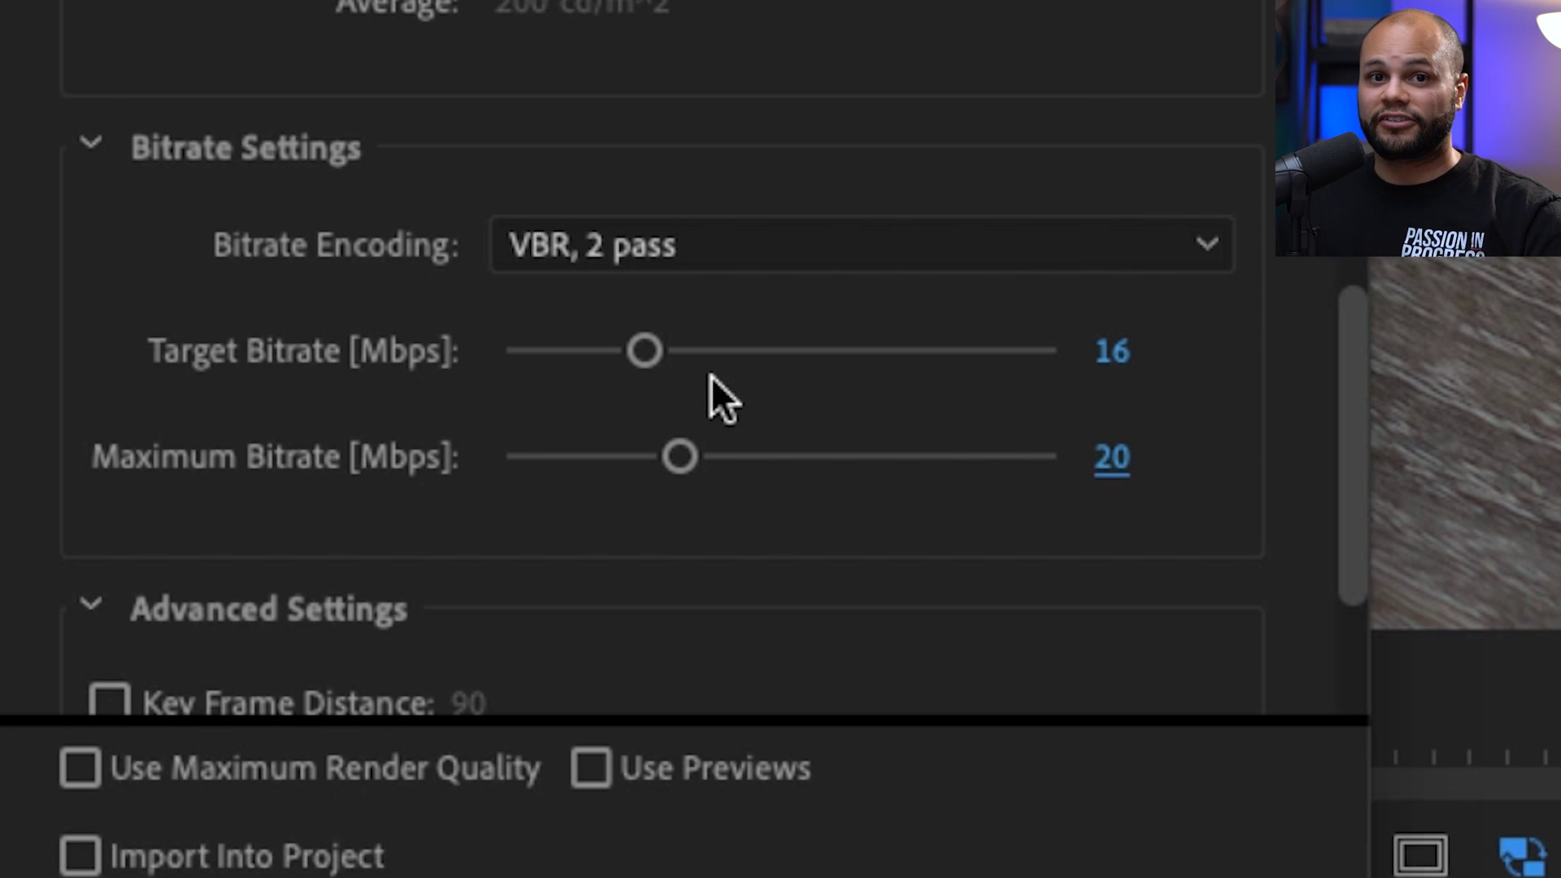
scroll(538, 426, down, 4)
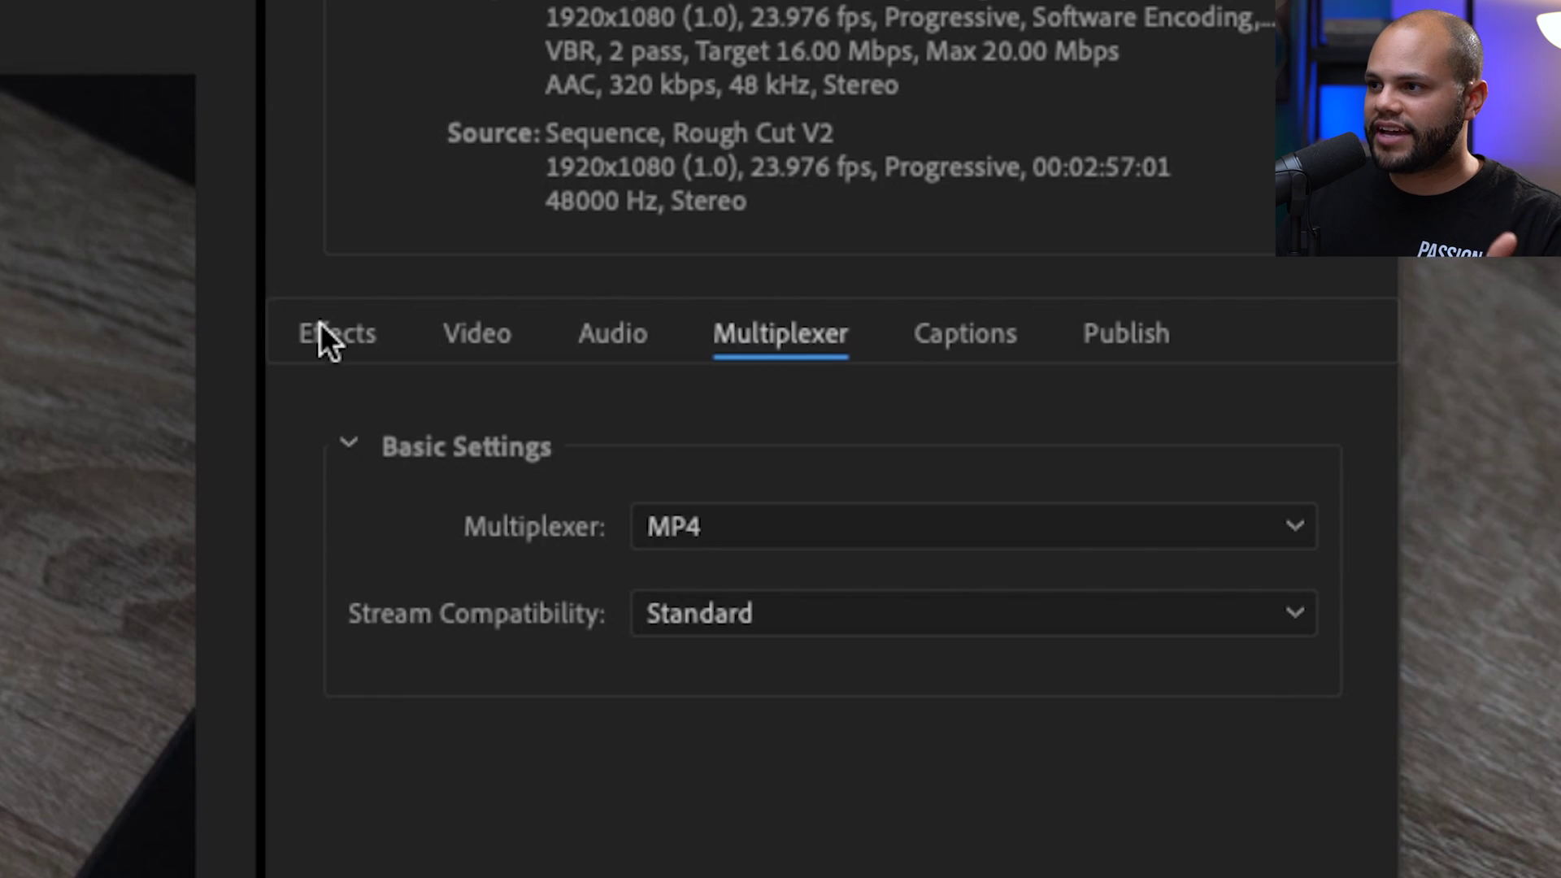
- Look through the Multiplexer, Effects, Captions and Publish settings tabs
click(332, 330)
click(769, 348)
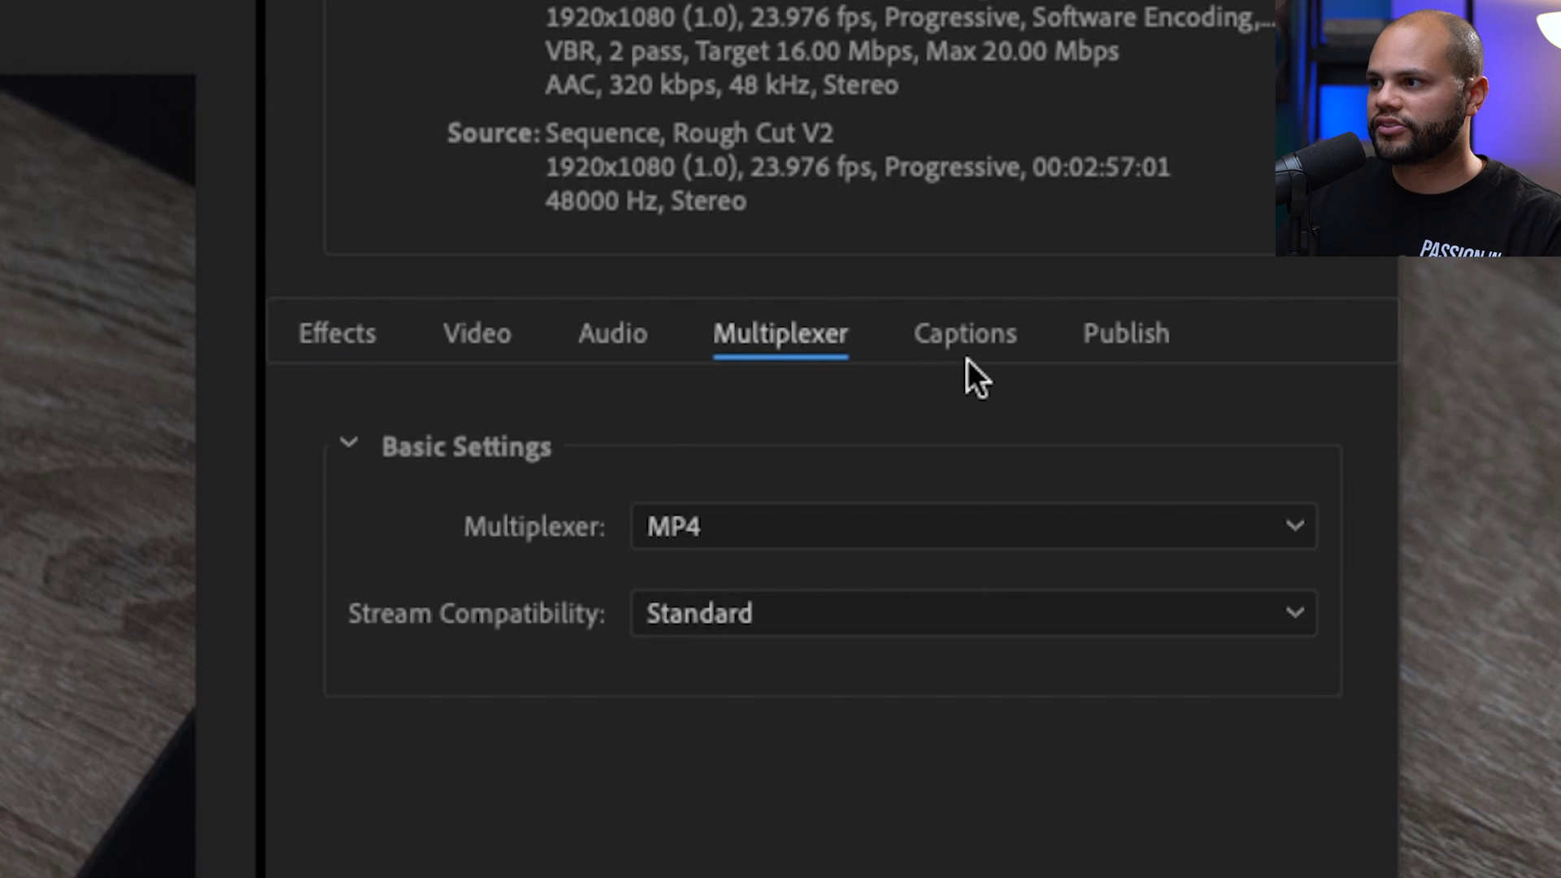
click(972, 352)
click(1119, 332)
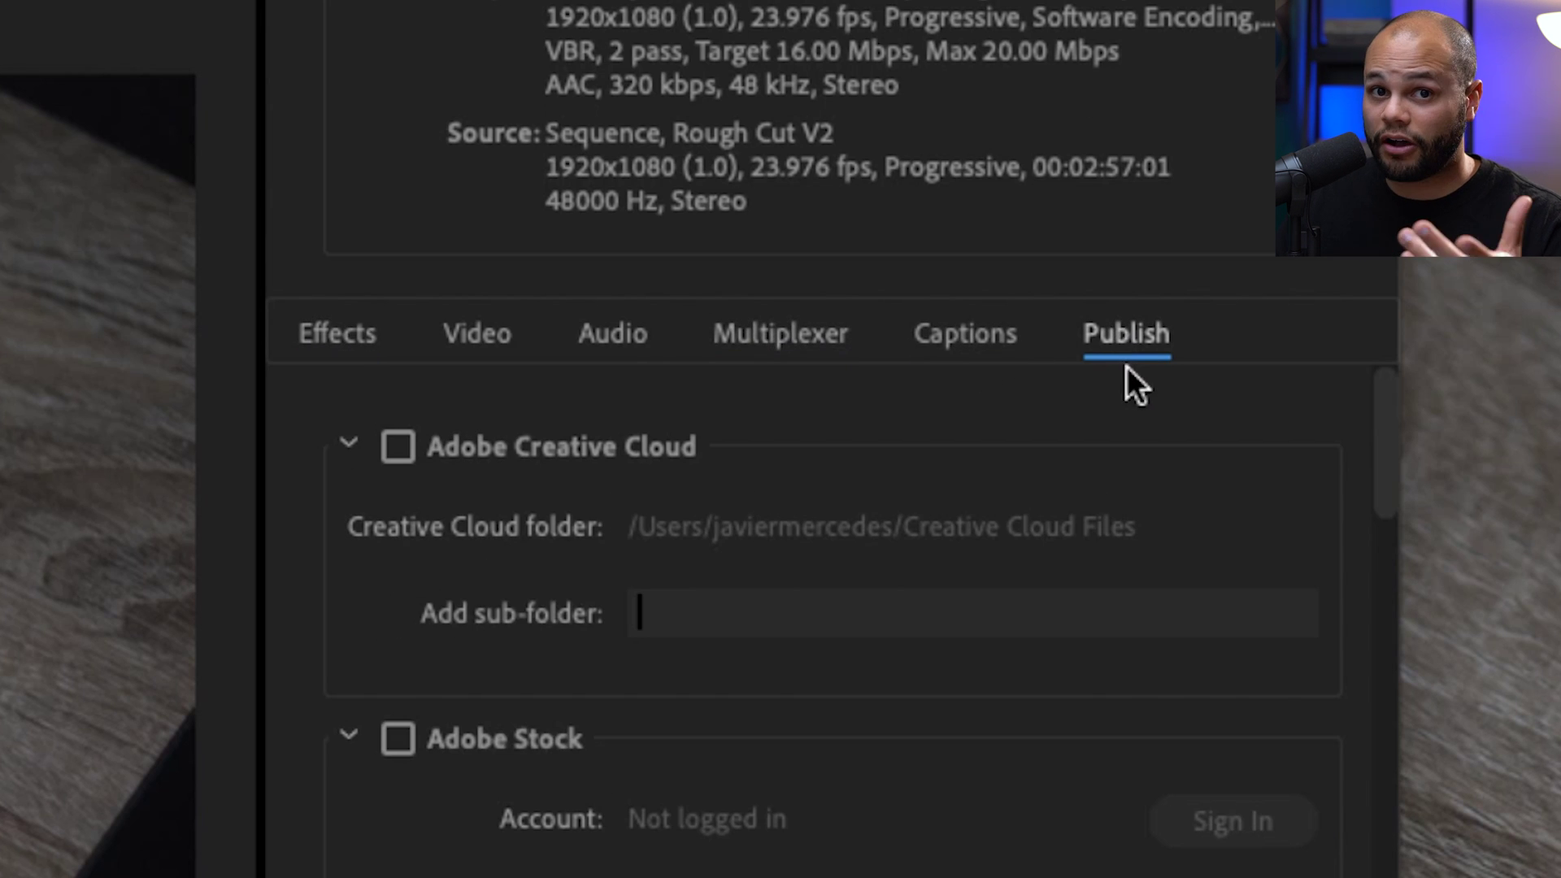
- Confirm AAC audio at High quality with a 320 kbps bitrate
click(613, 333)
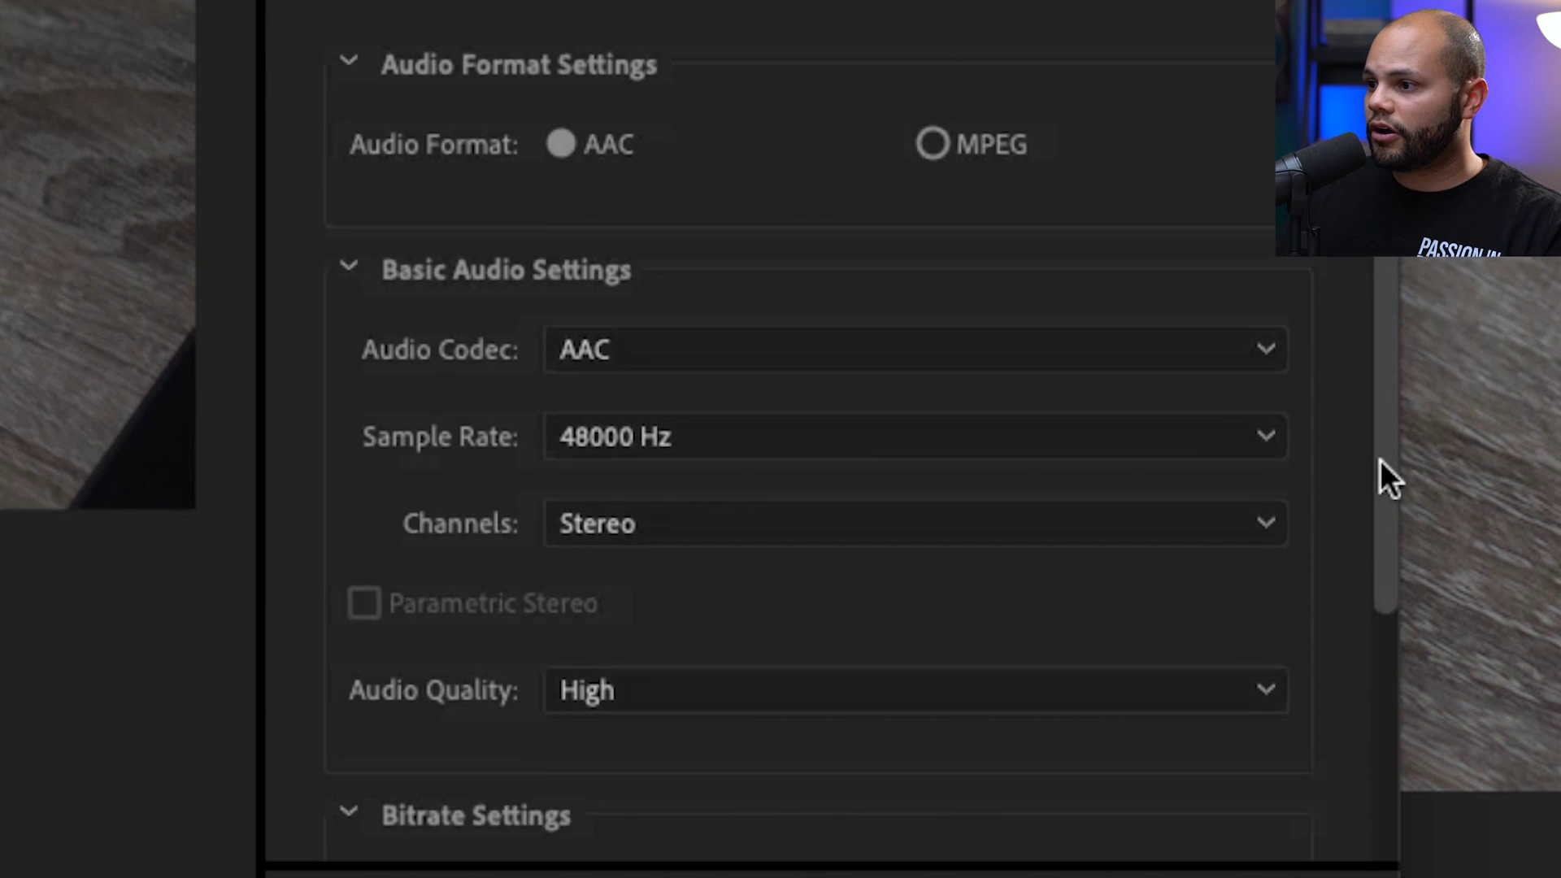
scroll(1378, 460, down, 3)
click(1021, 560)
click(925, 717)
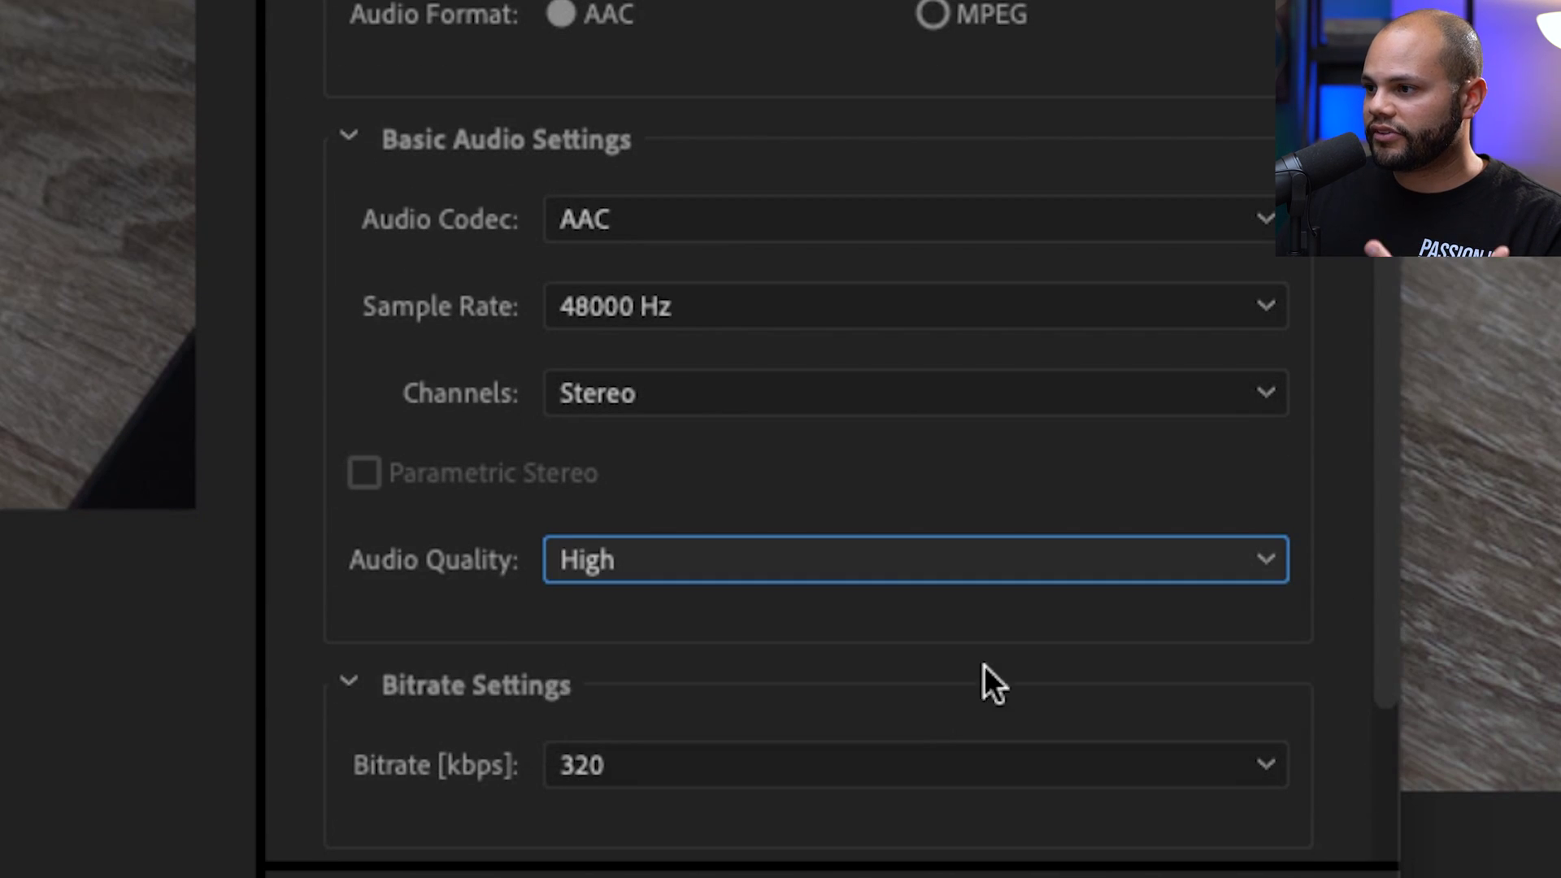
click(784, 764)
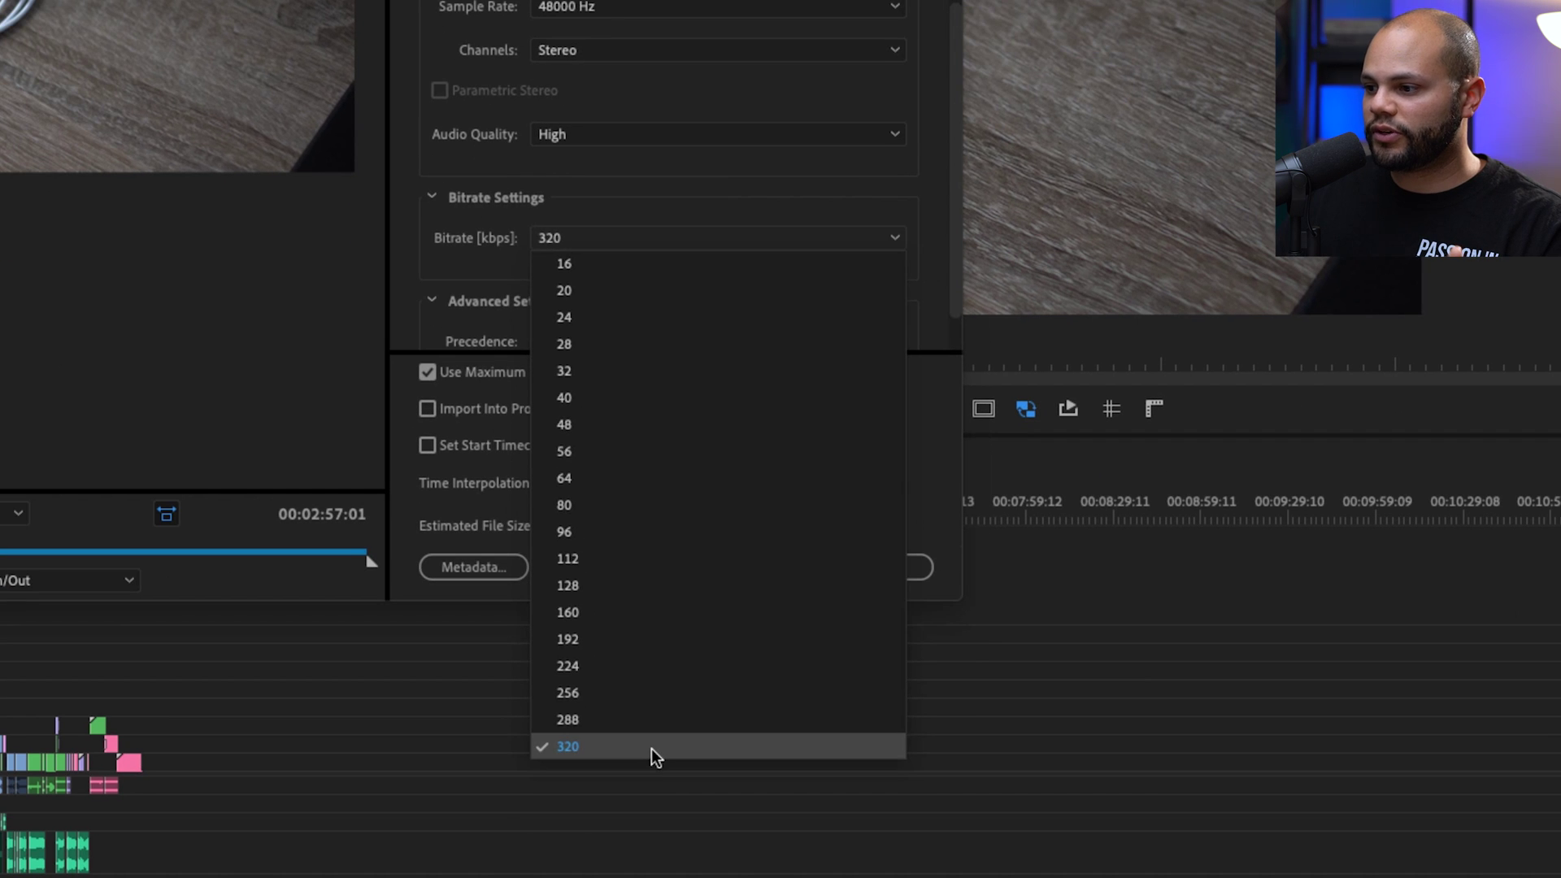
click(651, 748)
scroll(480, 305, down, 1)
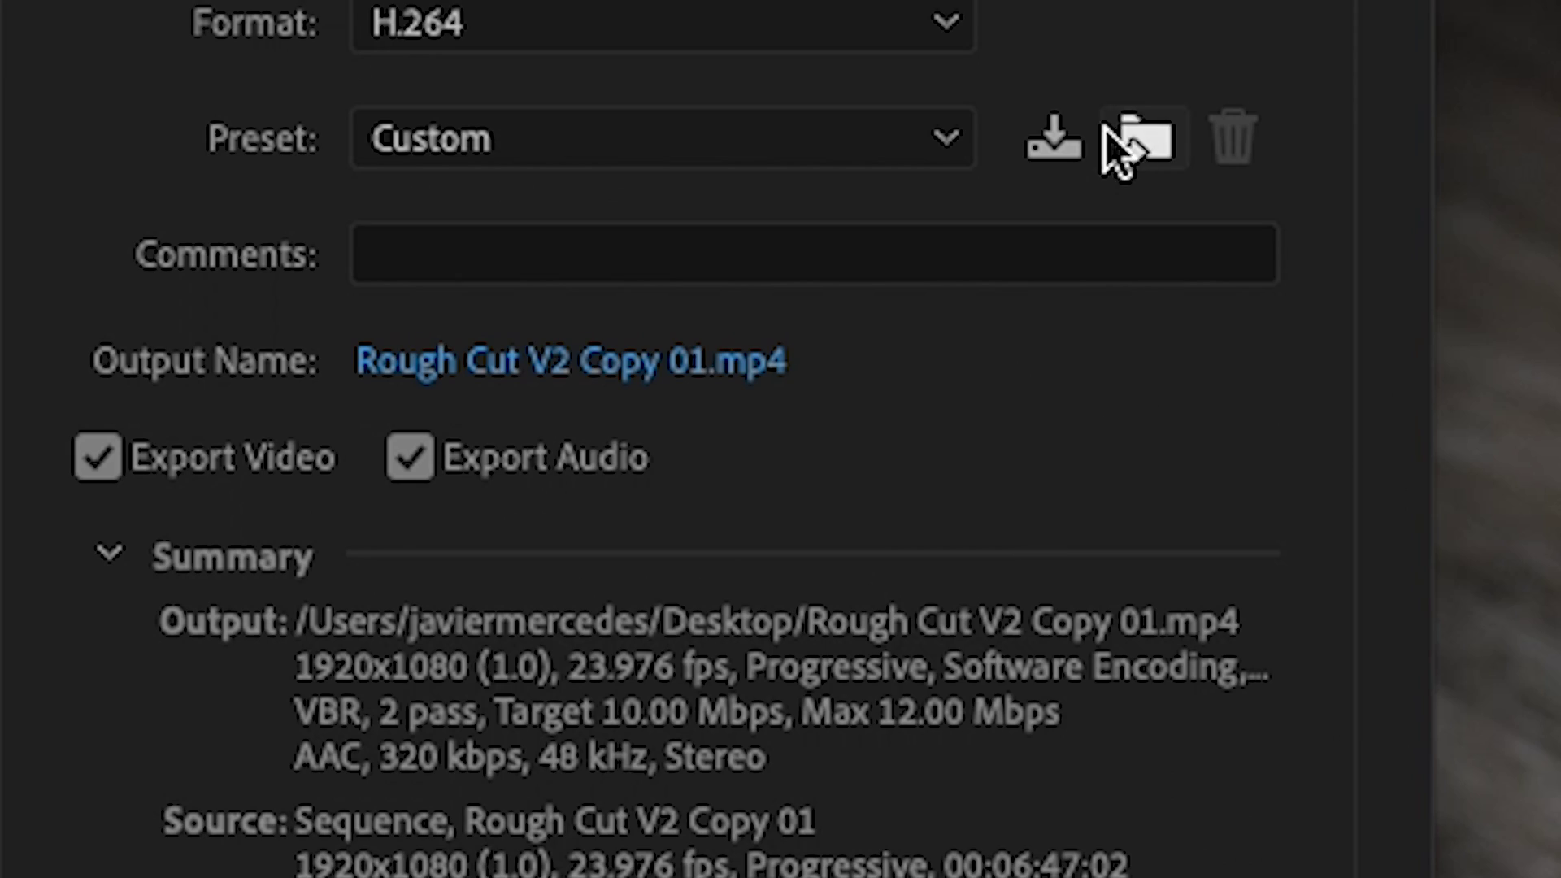
- Save the H.264 1080p export settings as the preset '1080p 23.976 fps YouTube'
click(1059, 135)
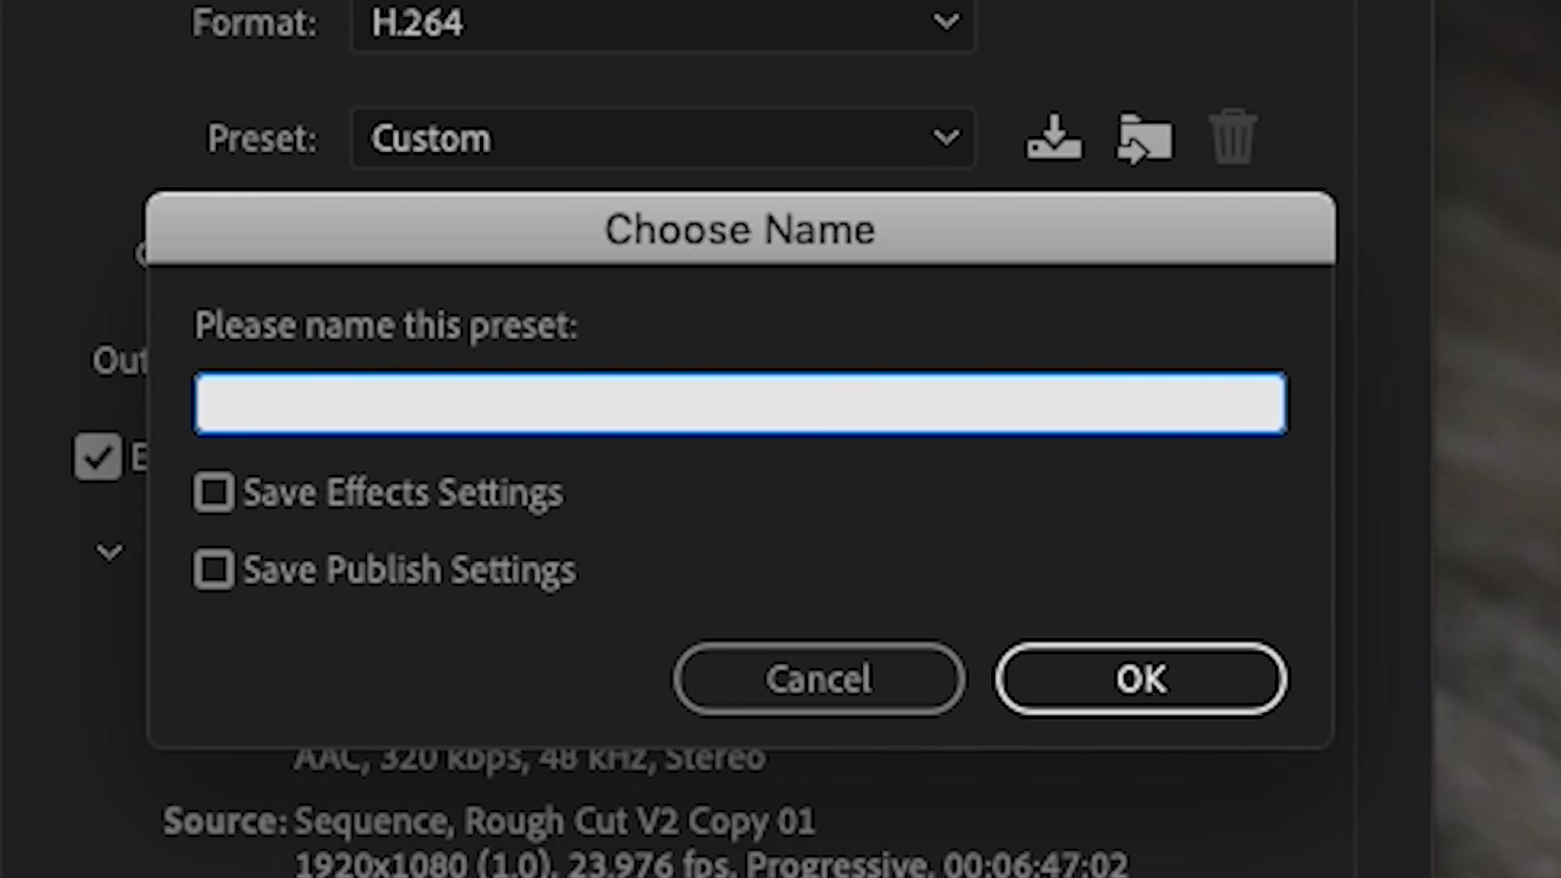
text(1080p)
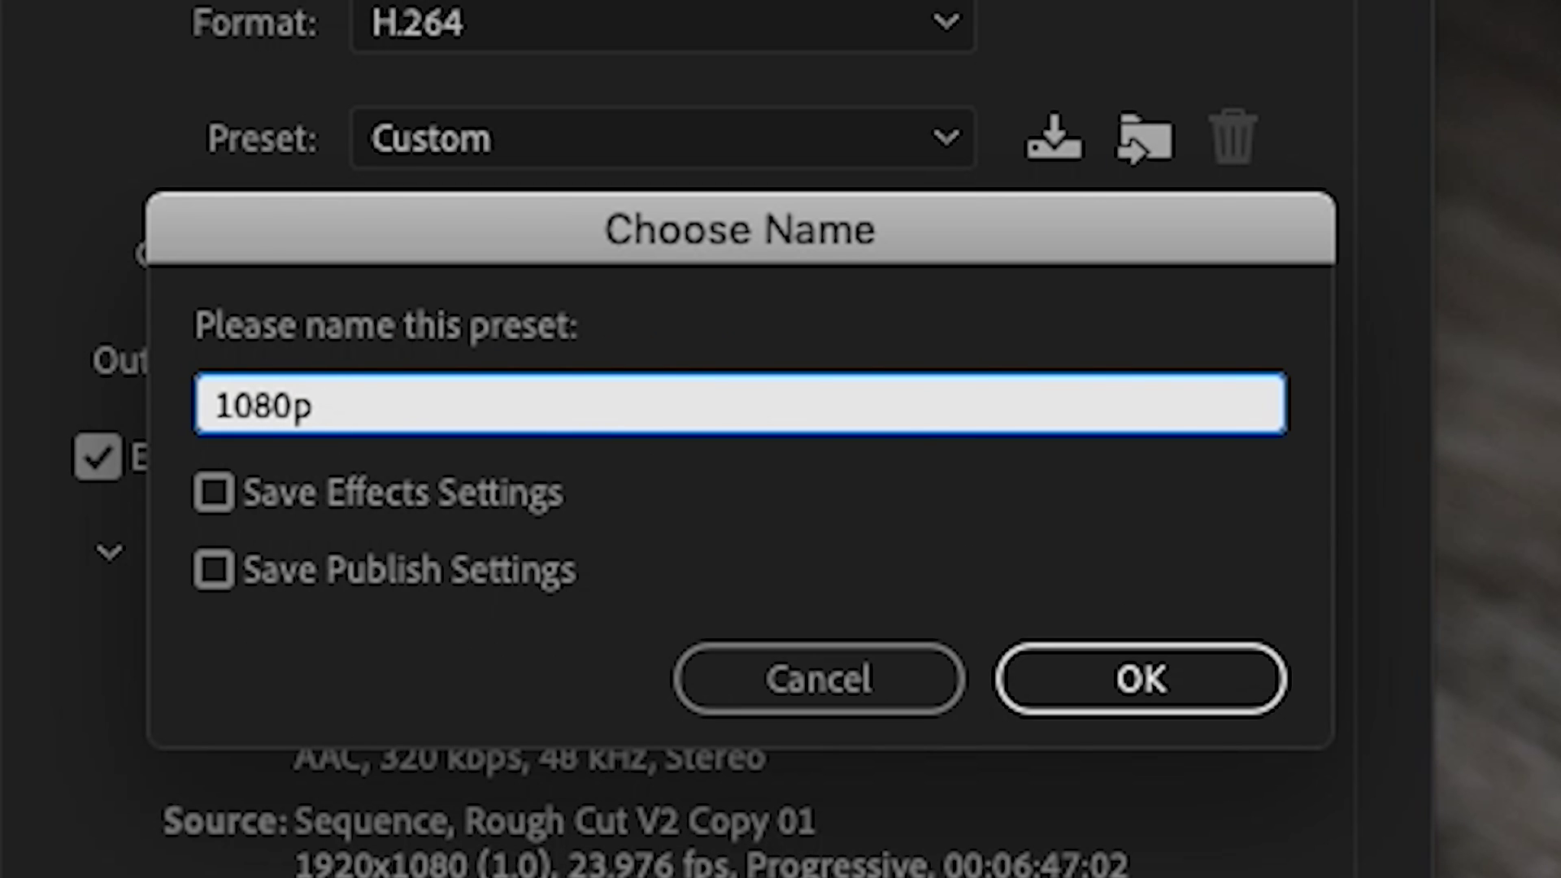
text( 23.9)
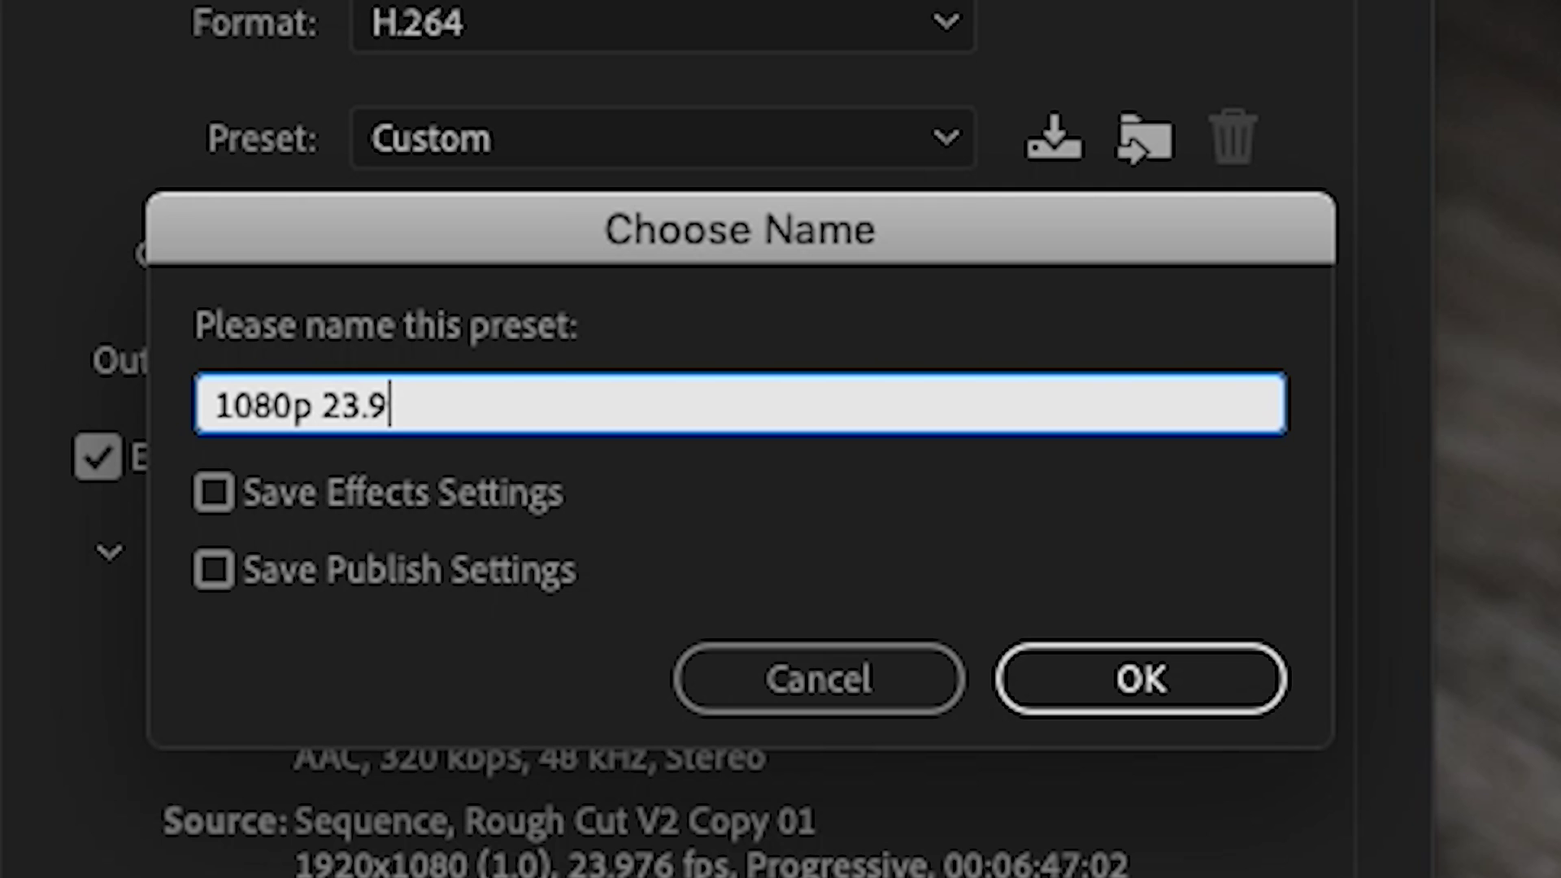
text(76 fps Y)
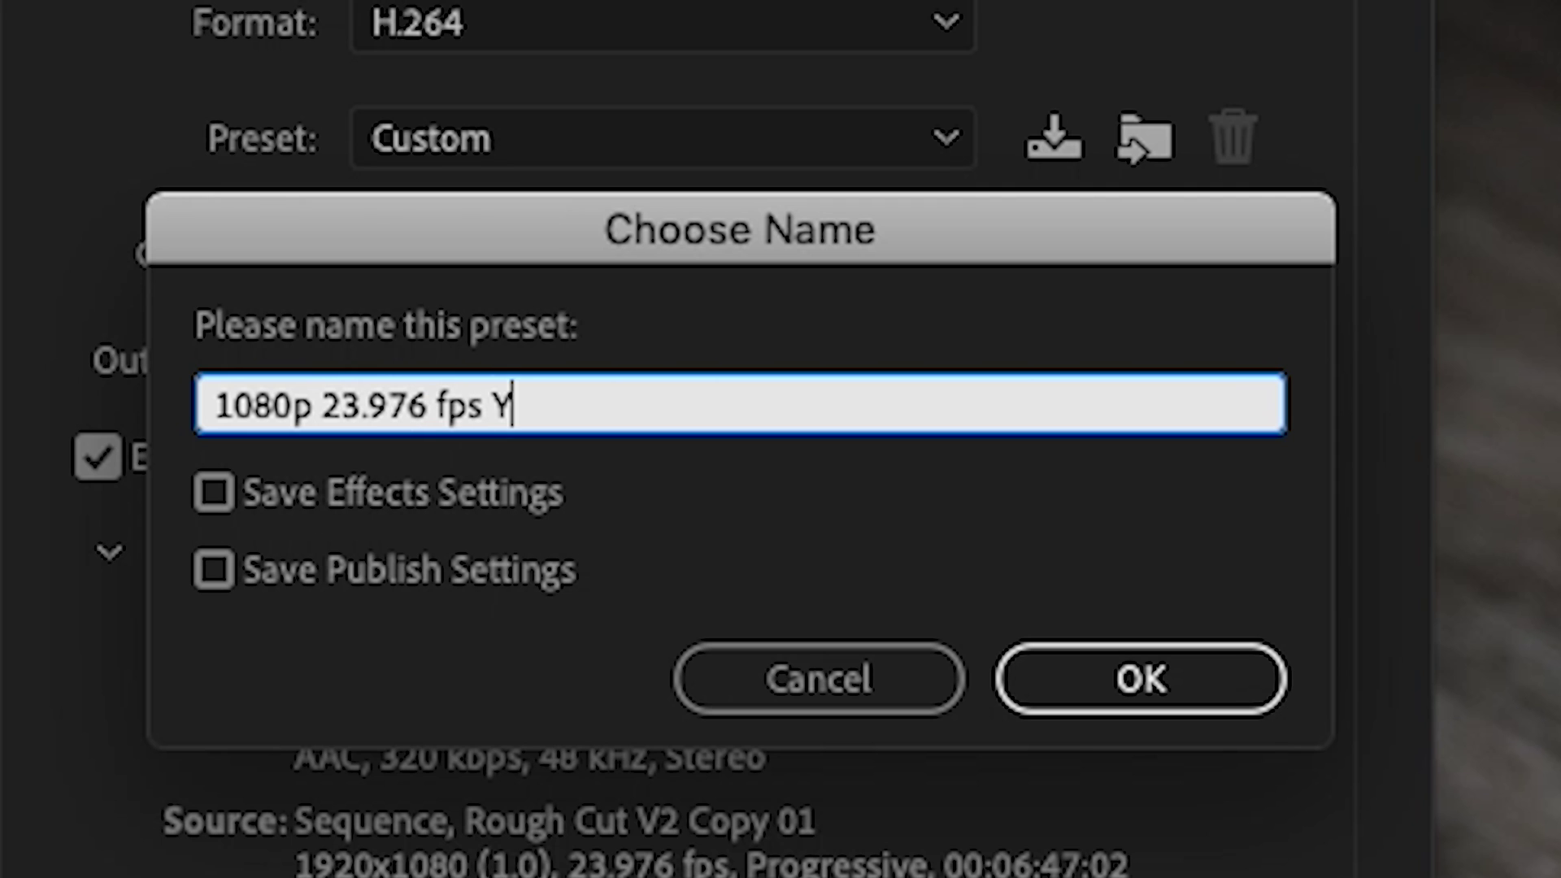
text(ouTube)
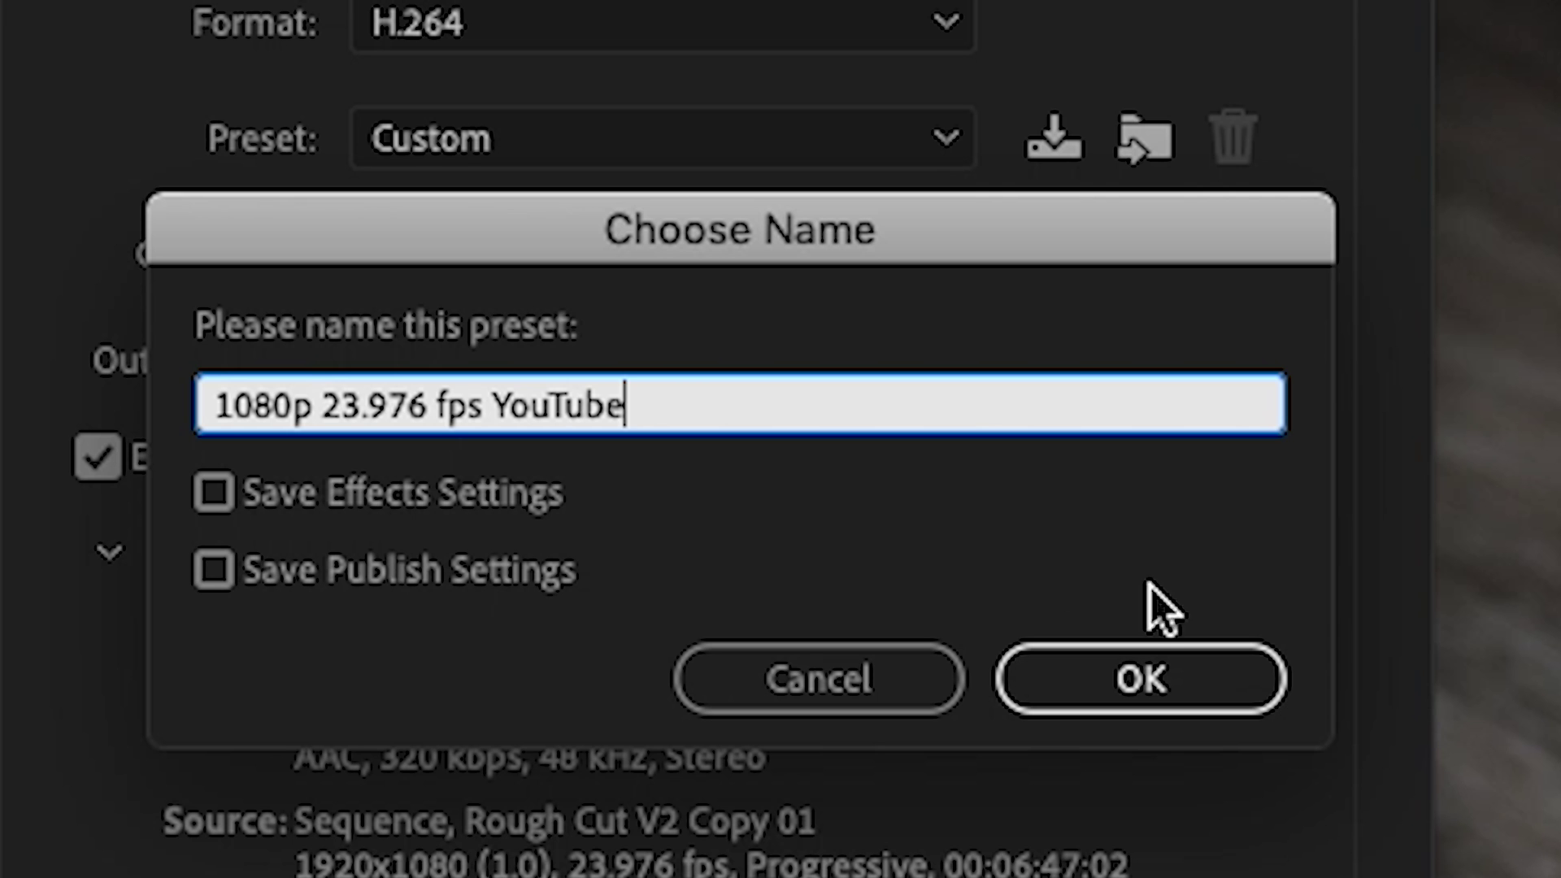
click(1099, 644)
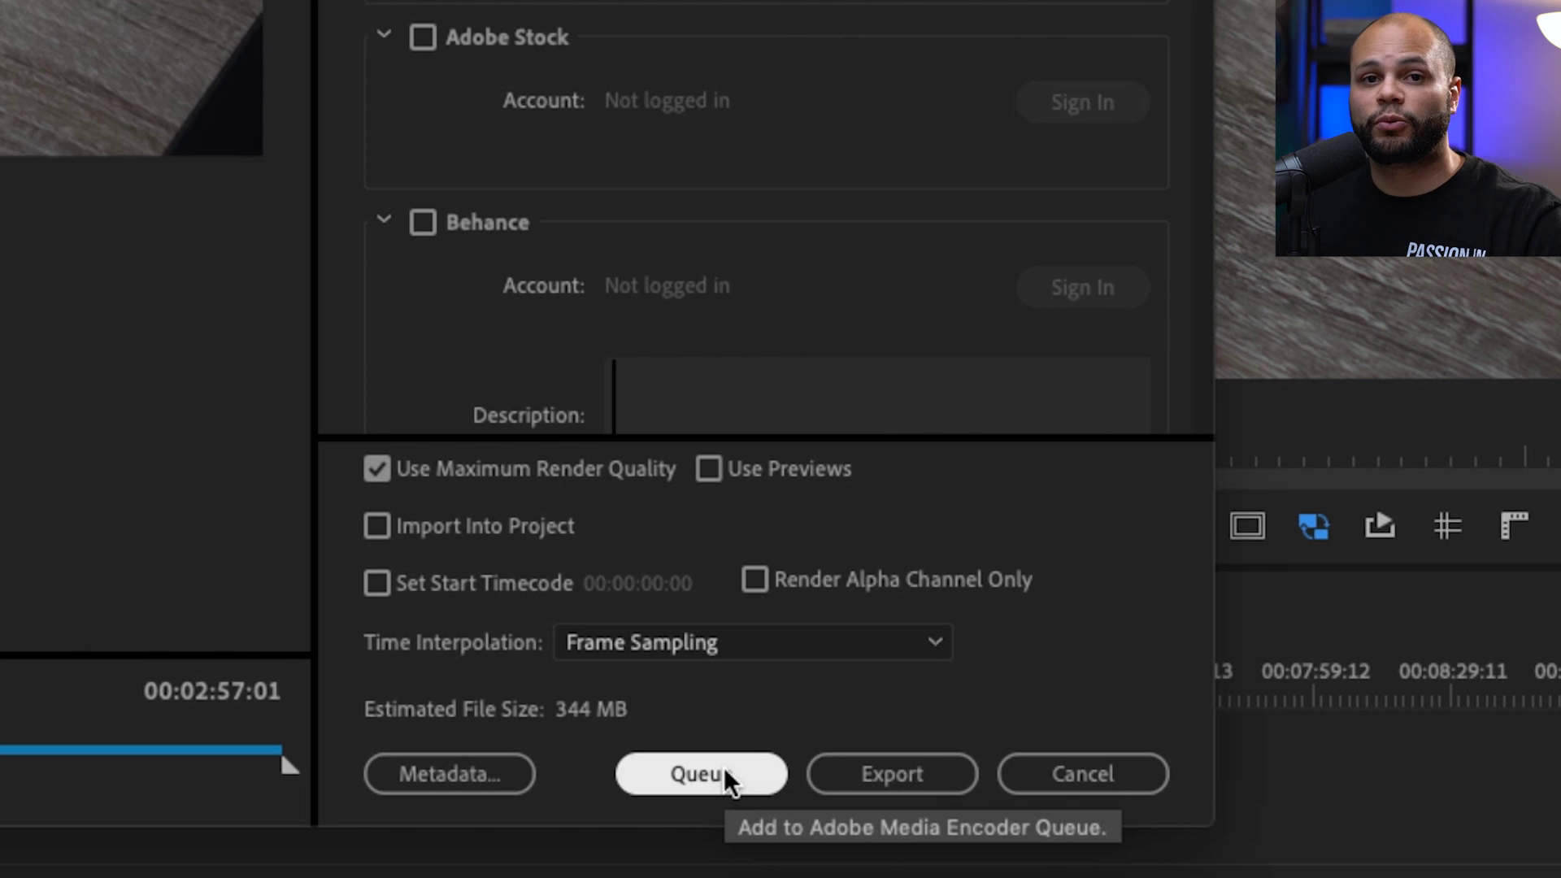